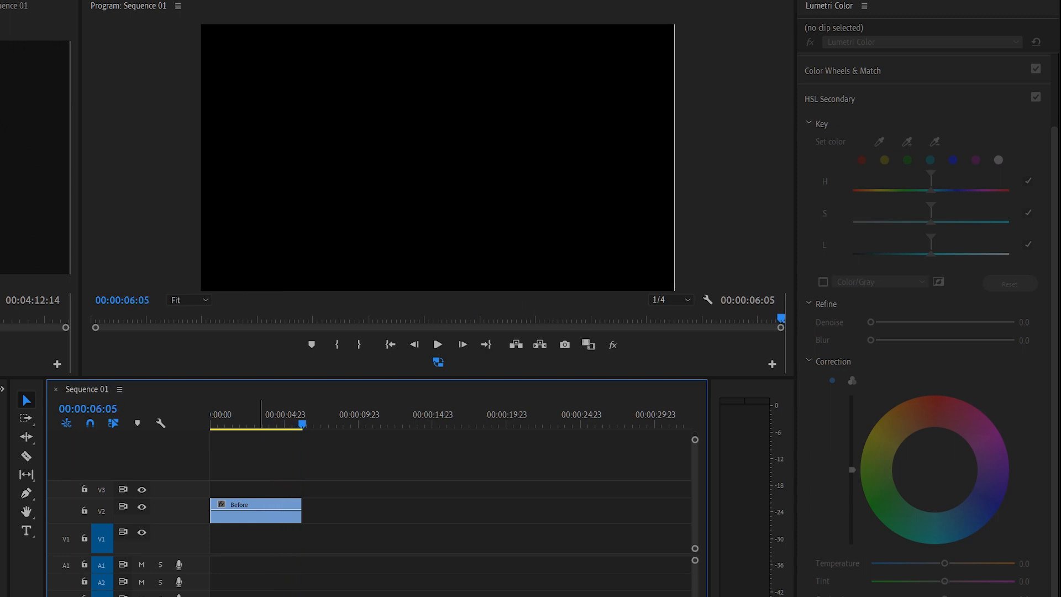
- Paste a copy of the Before clip onto V1 directly after the original and park the playhead at 00:00:07:20 on the copy
{"action": "left_click", "coordinate": [255, 511]}
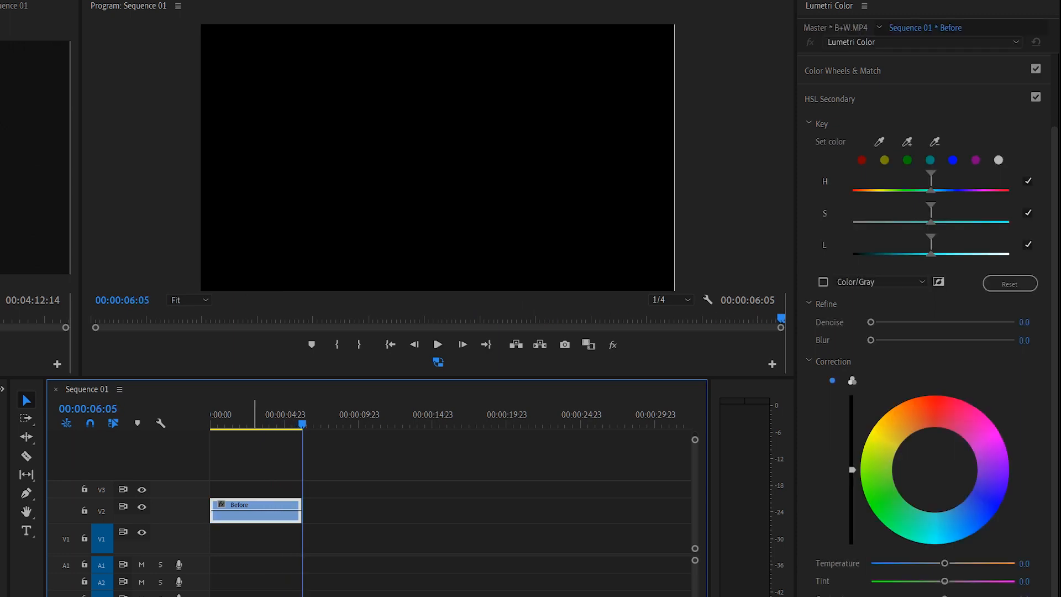
{"action": "key", "text": "ctrl+v"}
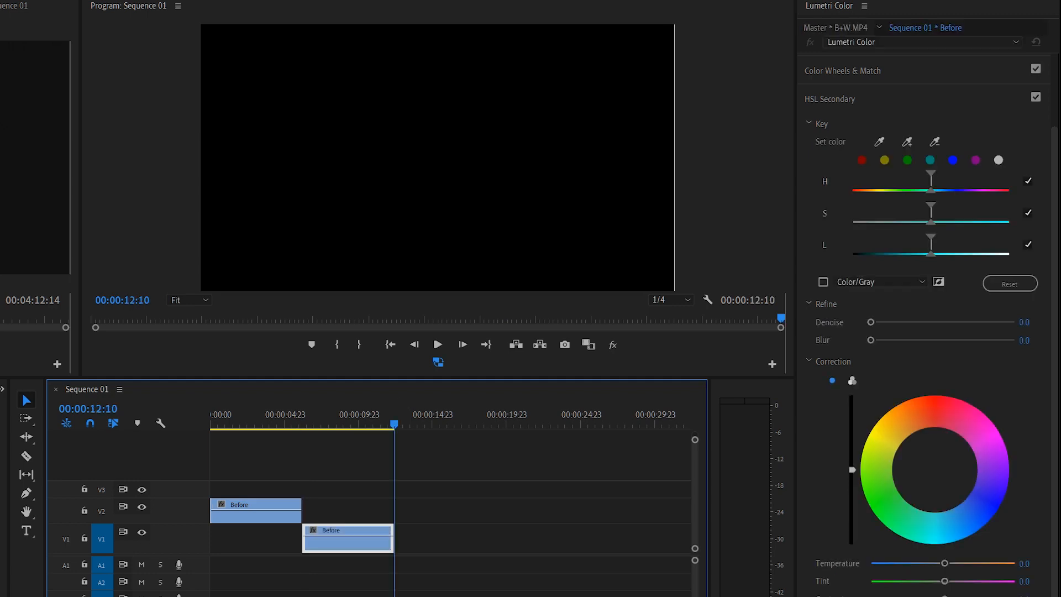
{"action": "left_click", "coordinate": [327, 424]}
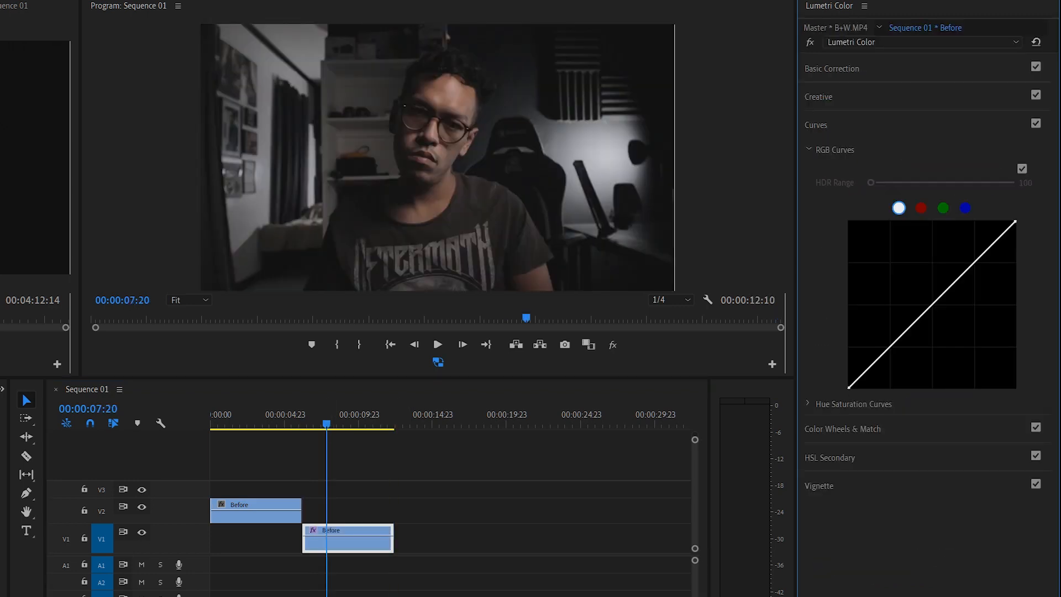
- Shape the copied clip's RGB curve into a gentle S by lowering the shadows and slightly raising the midtones and highlights
{"action": "left_click_drag", "start_coordinate": [891, 345], "coordinate": [893, 350]}
{"action": "left_click_drag", "start_coordinate": [933, 311], "coordinate": [933, 306]}
{"action": "left_click_drag", "start_coordinate": [976, 262], "coordinate": [976, 257]}
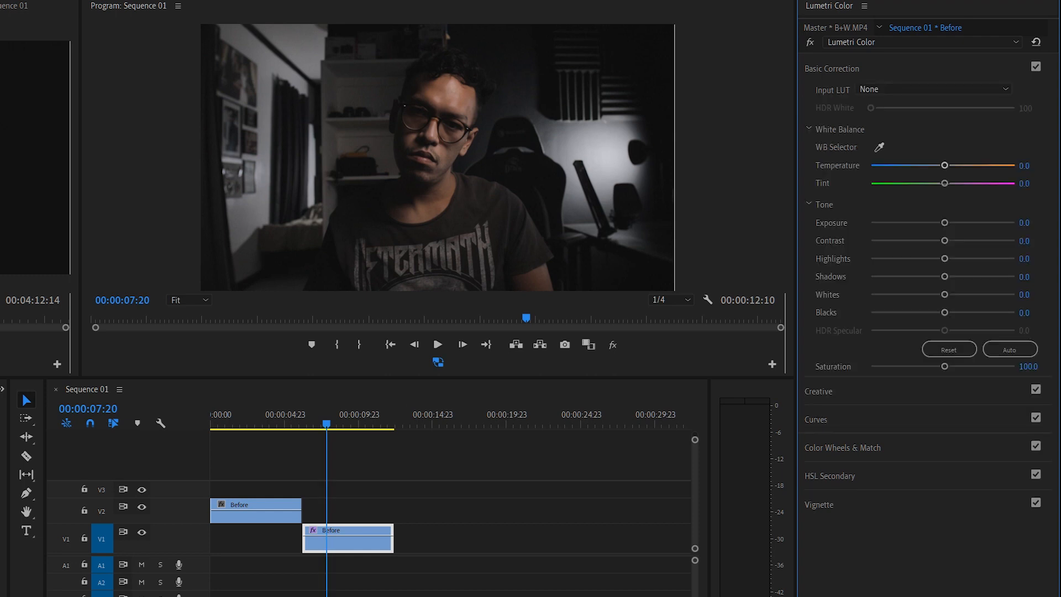
- Set the copied clip's basic correction to temperature -12.9, exposure 0.5 and contrast 9.1
{"action": "left_click_drag", "start_coordinate": [945, 166], "coordinate": [933, 165]}
{"action": "mouse_move", "coordinate": [945, 222]}
{"action": "left_mouse_down"}
{"action": "mouse_move", "coordinate": [950, 241]}
{"action": "mouse_move", "coordinate": [932, 240]}
{"action": "mouse_move", "coordinate": [949, 241]}
{"action": "left_mouse_up"}
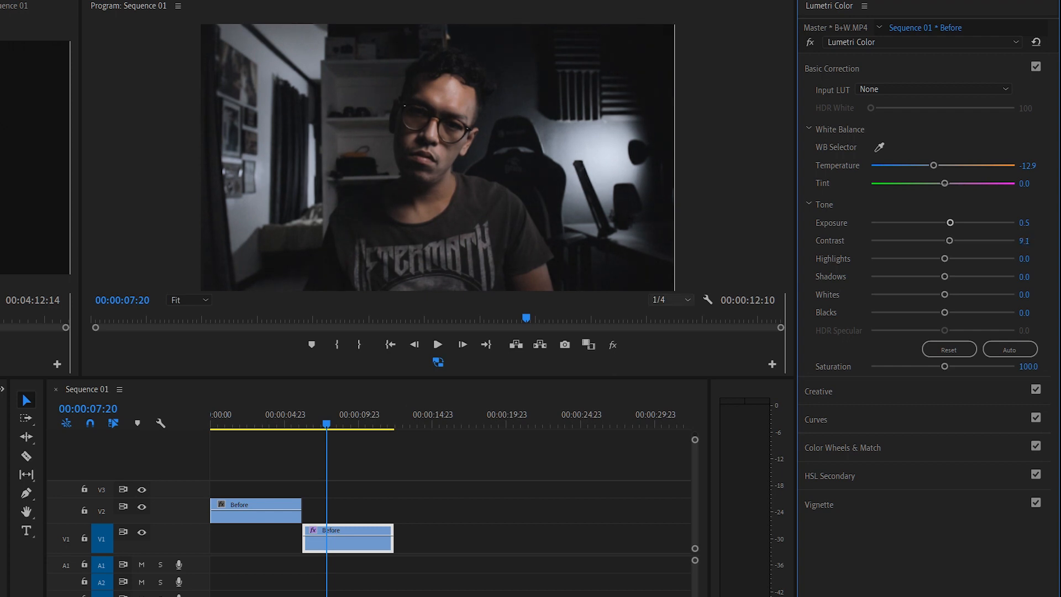
- Set the program monitor's playback resolution to Full and enlarge the preview area
{"action": "left_click", "coordinate": [669, 299]}
{"action": "left_click", "coordinate": [661, 309]}
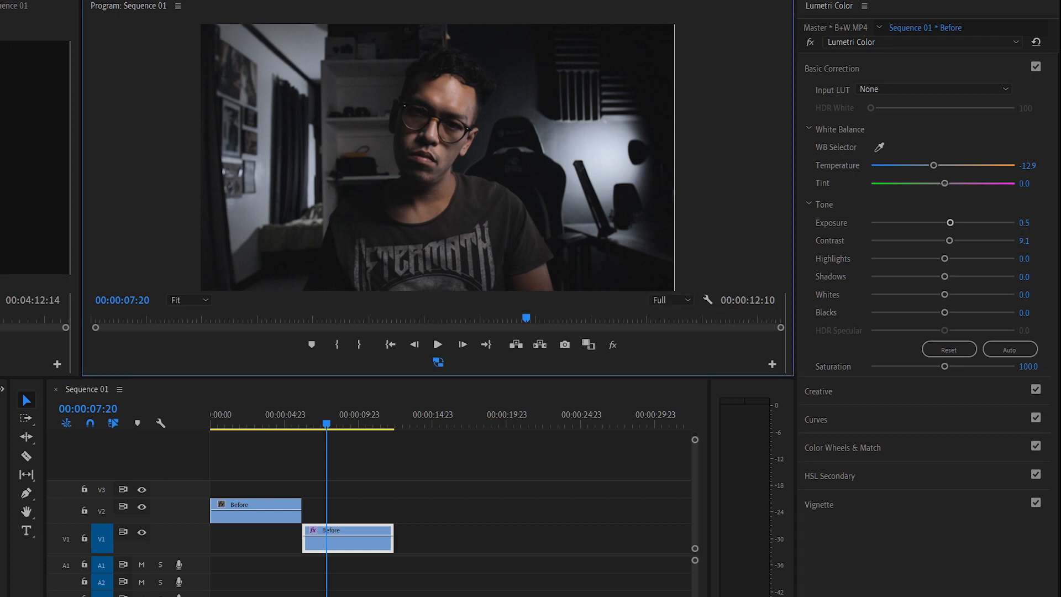
{"action": "left_click_drag", "start_coordinate": [387, 378], "coordinate": [386, 437]}
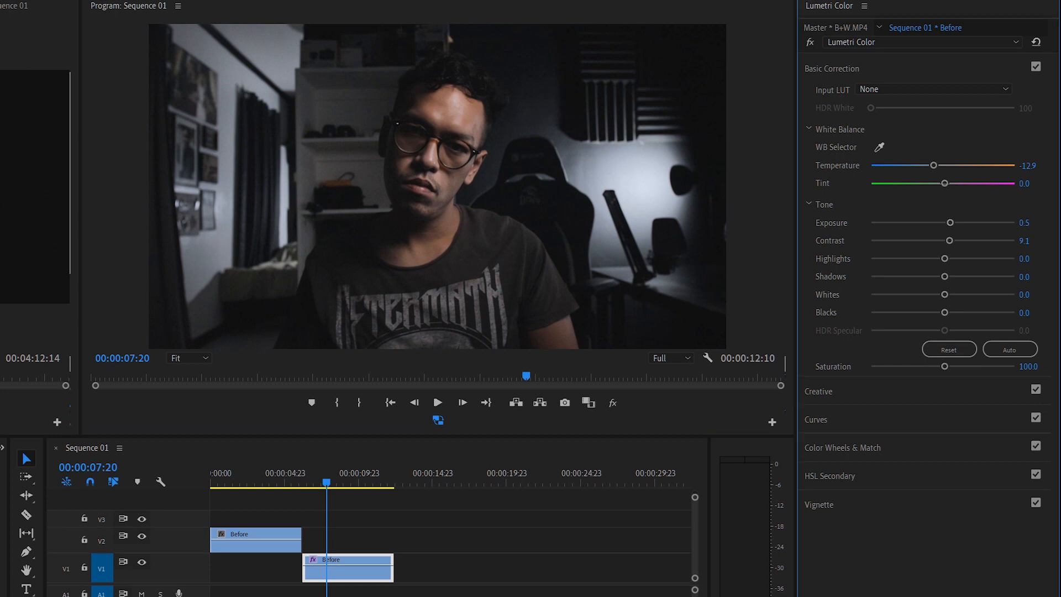
- Set the copied clip's highlights to -10.0, shadows to 10.0, whites to -21.5 and blacks to -3.3, and raise its saturation slightly
{"action": "left_click_drag", "start_coordinate": [945, 258], "coordinate": [935, 259]}
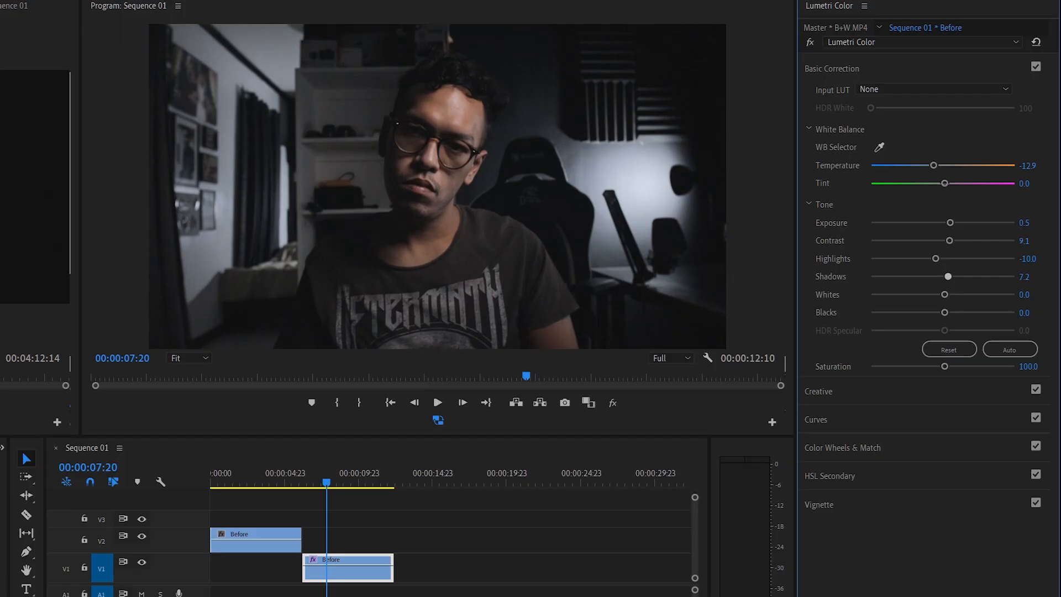
{"action": "left_click_drag", "start_coordinate": [945, 277], "coordinate": [941, 312]}
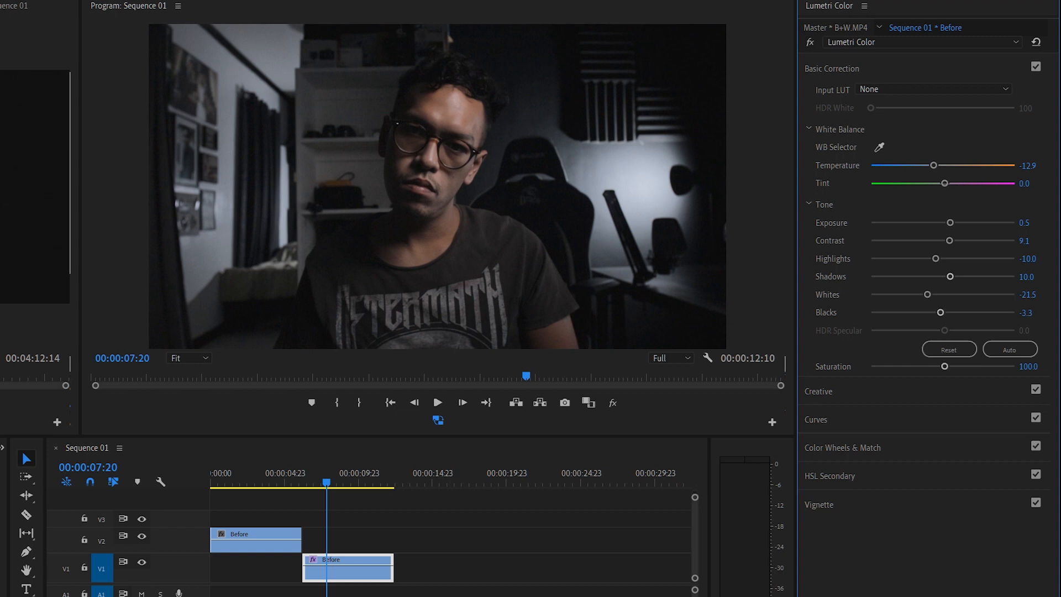
{"action": "left_click_drag", "start_coordinate": [945, 366], "coordinate": [961, 366]}
- Add a subtle vignette to the copied clip with an amount of -0.1
{"action": "left_click", "coordinate": [818, 391]}
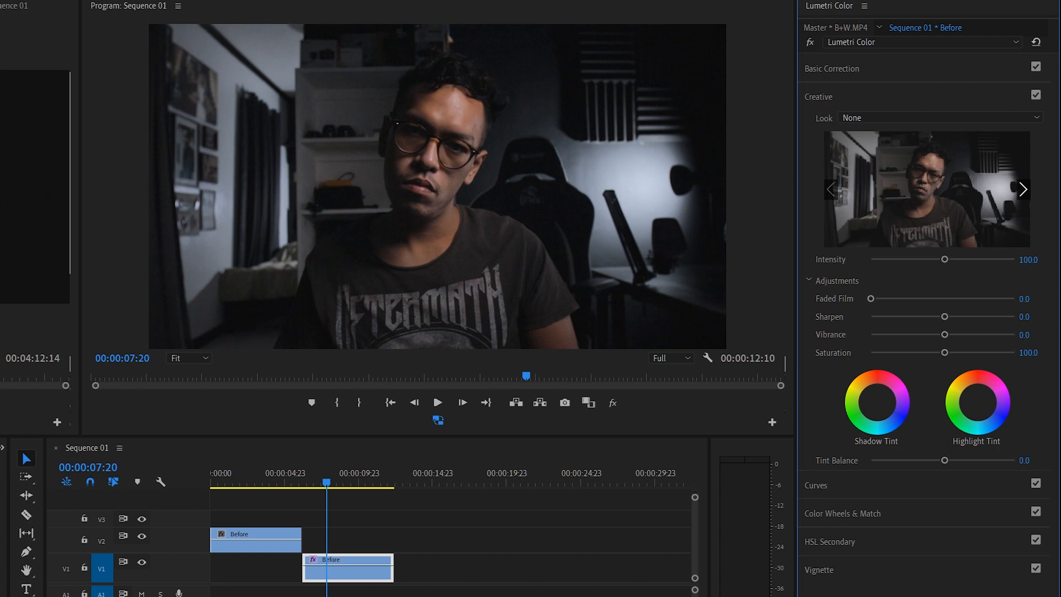
{"action": "left_click", "coordinate": [819, 569]}
{"action": "left_click_drag", "start_coordinate": [945, 232], "coordinate": [939, 232]}
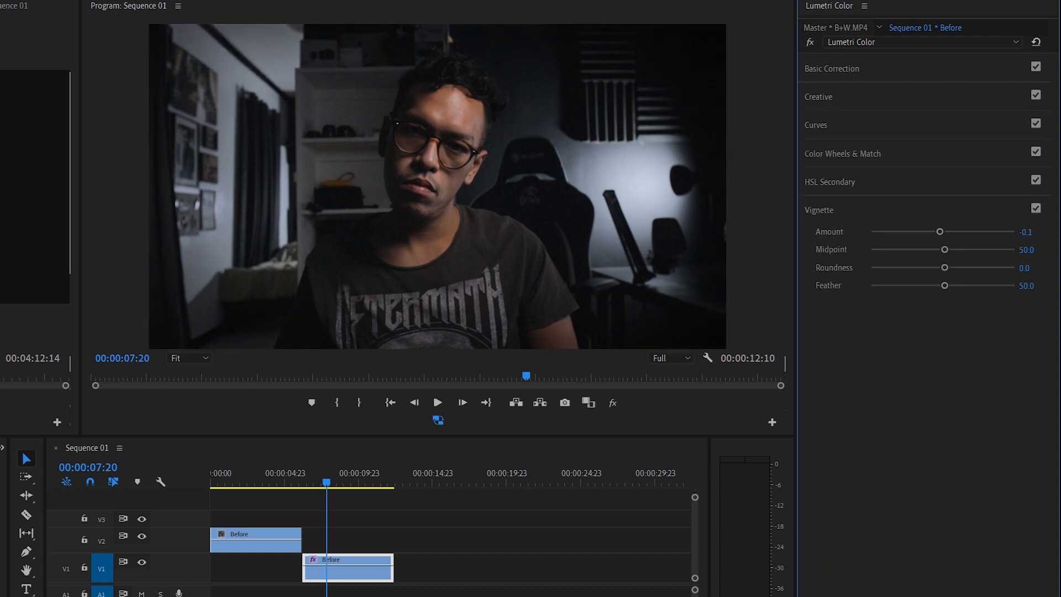
- Key the subject's skin tone in HSL Secondary by sampling the face, and set its correction saturation to 96.7
{"action": "left_click", "coordinate": [830, 181]}
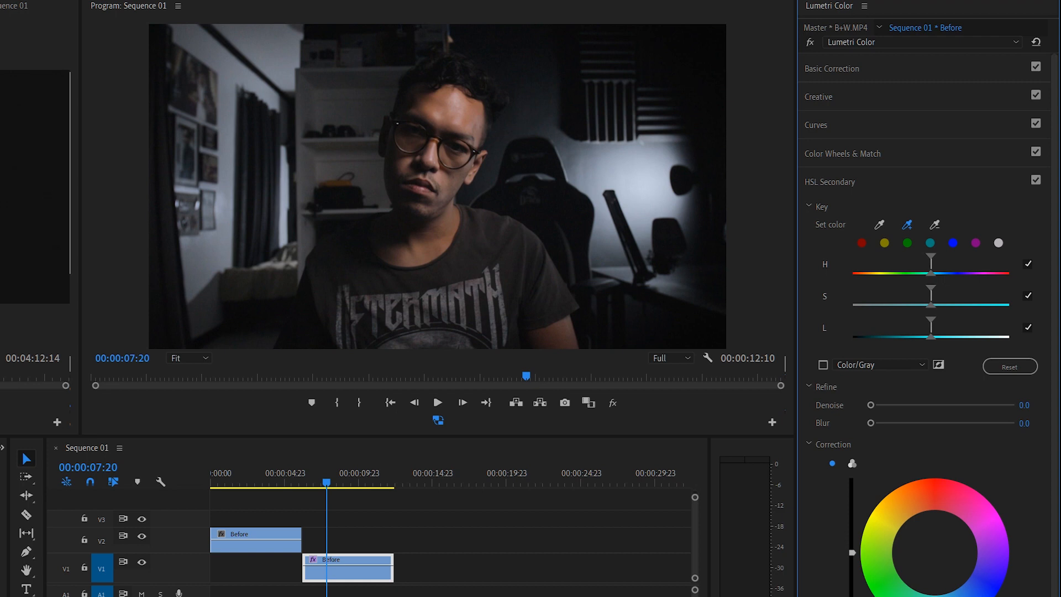
{"action": "left_click", "coordinate": [420, 183]}
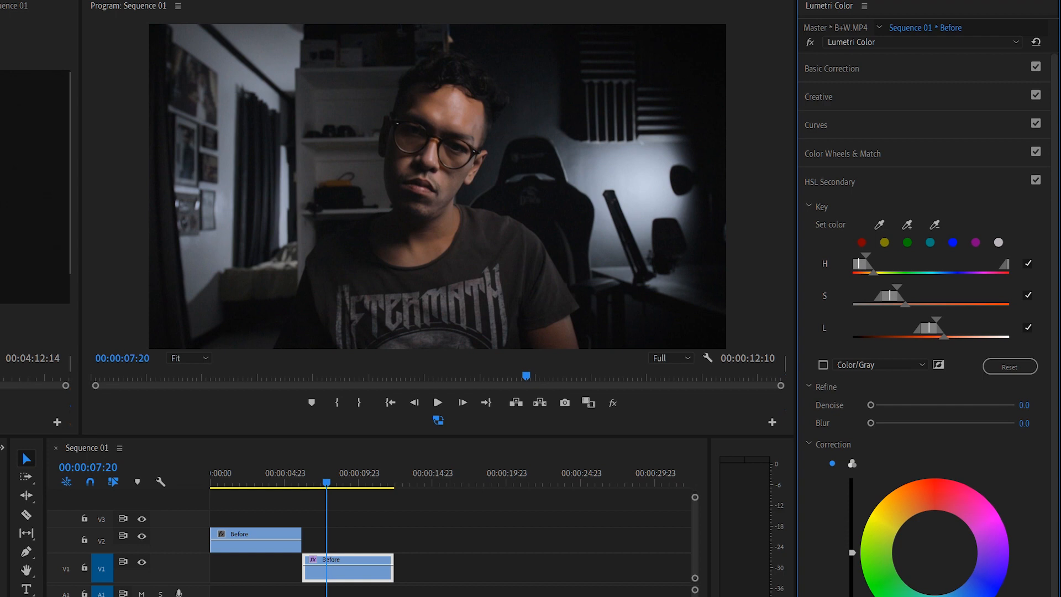
{"action": "scroll", "coordinate": [929, 326], "scroll_direction": "down", "scroll_amount": 3}
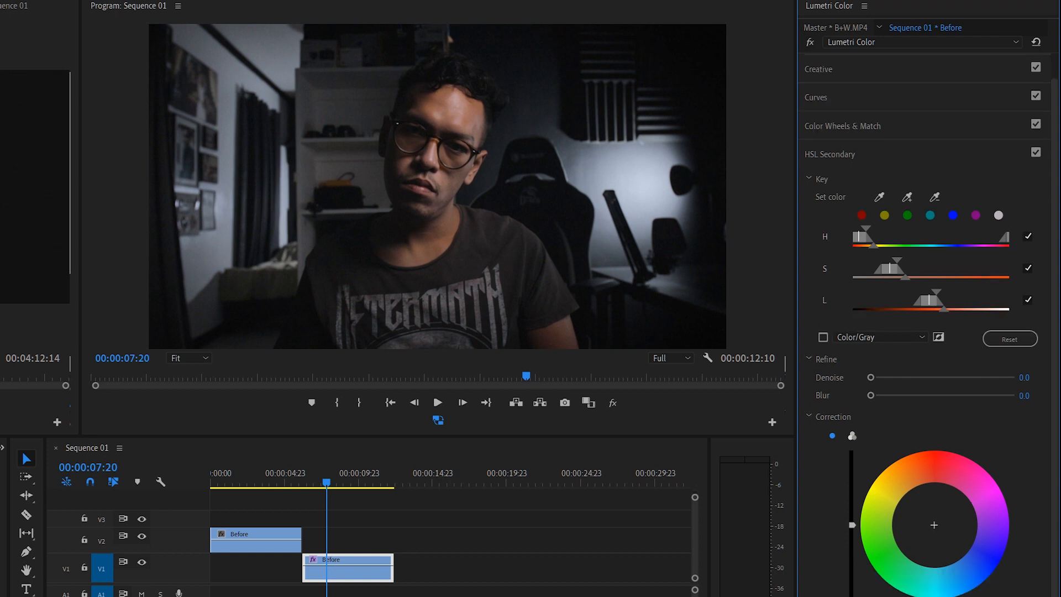
{"action": "mouse_move", "coordinate": [945, 575]}
{"action": "left_mouse_down"}
{"action": "mouse_move", "coordinate": [955, 576]}
{"action": "mouse_move", "coordinate": [920, 575]}
{"action": "mouse_move", "coordinate": [940, 576]}
{"action": "left_mouse_up"}
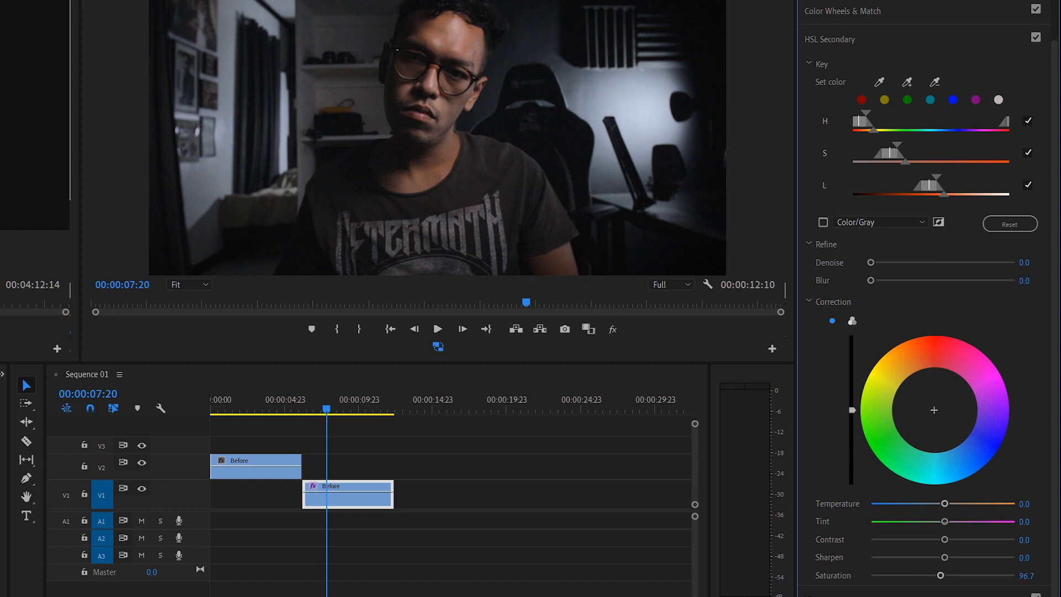
- Set the keyed skin tone's temperature to -10.0, darken it slightly with the luminance slider, and raise its contrast a little
{"action": "mouse_move", "coordinate": [944, 504]}
{"action": "left_mouse_down"}
{"action": "mouse_move", "coordinate": [922, 504]}
{"action": "mouse_move", "coordinate": [936, 503]}
{"action": "left_mouse_up"}
{"action": "mouse_move", "coordinate": [852, 410]}
{"action": "left_mouse_down"}
{"action": "mouse_move", "coordinate": [852, 421]}
{"action": "mouse_move", "coordinate": [852, 396]}
{"action": "mouse_move", "coordinate": [852, 428]}
{"action": "left_mouse_up"}
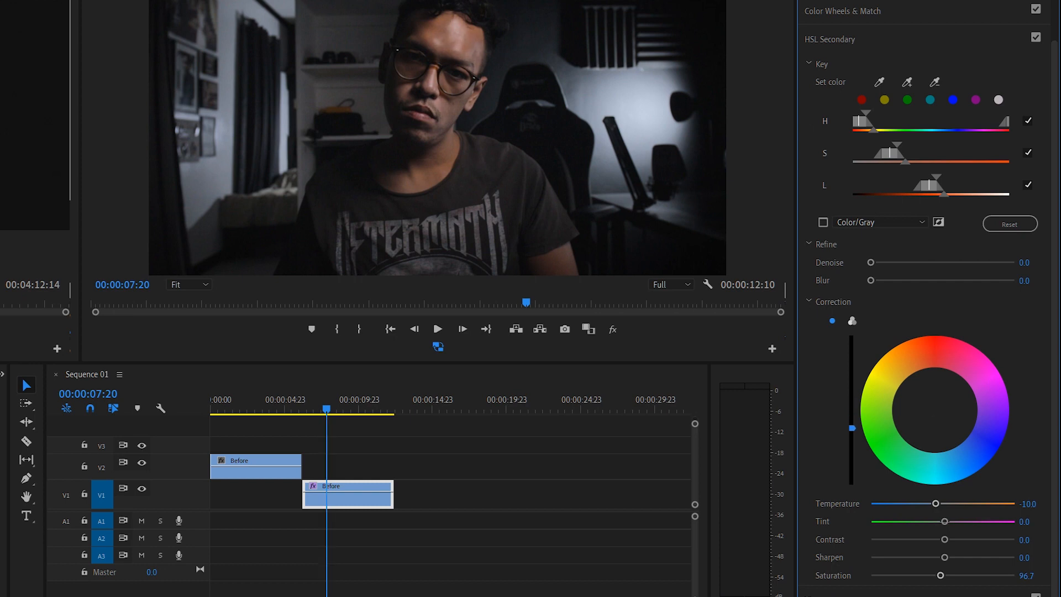
{"action": "mouse_move", "coordinate": [945, 540]}
{"action": "left_mouse_down"}
{"action": "mouse_move", "coordinate": [976, 539]}
{"action": "mouse_move", "coordinate": [950, 539]}
{"action": "left_mouse_up"}
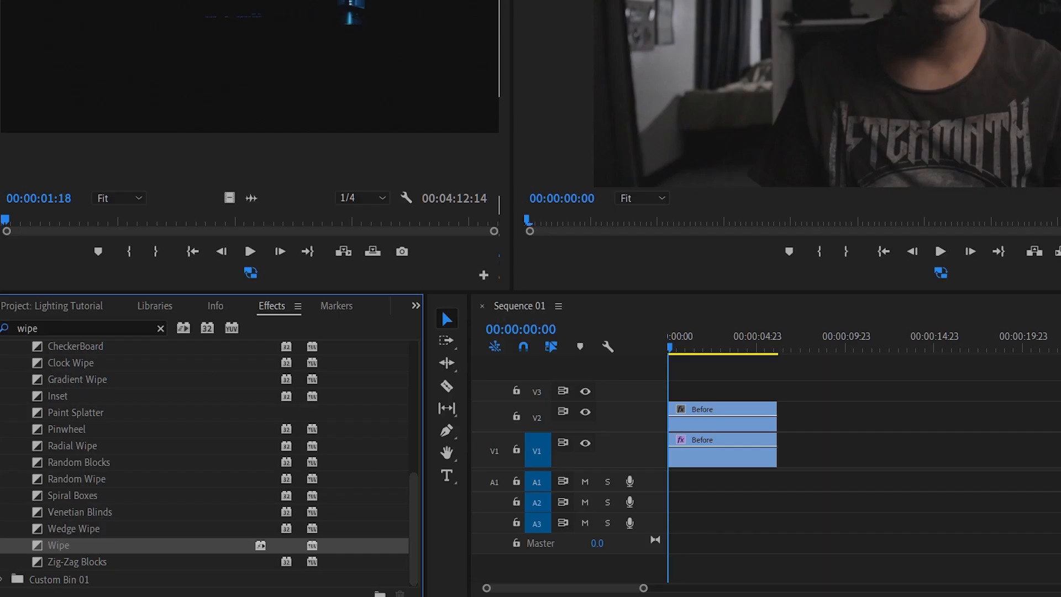
- Add a Wipe transition to the end of the Before clip on V2 and shorten that clip to about 4 seconds
{"action": "left_click_drag", "start_coordinate": [59, 545], "coordinate": [771, 416]}
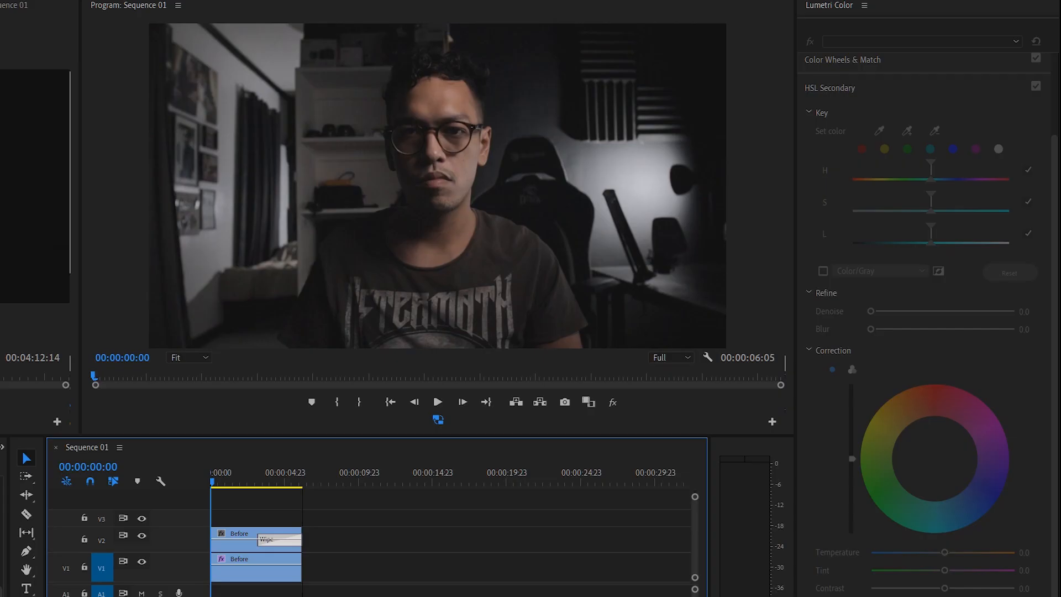
{"action": "left_click_drag", "start_coordinate": [302, 539], "coordinate": [268, 539]}
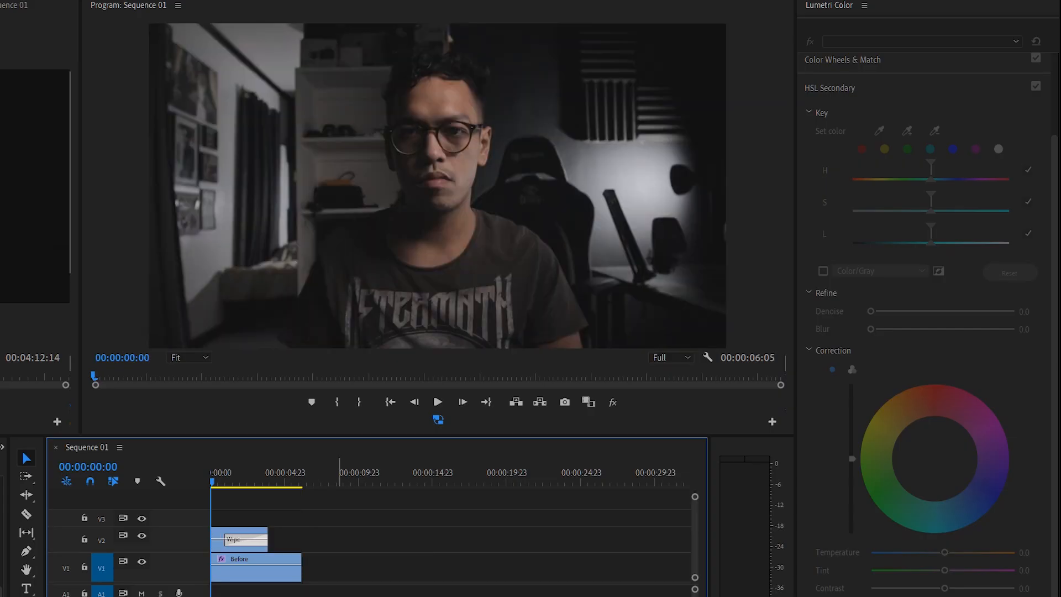
- Play back Sequence 01 from the start to review the wipe between the ungraded and graded clips
{"action": "key", "text": "space"}
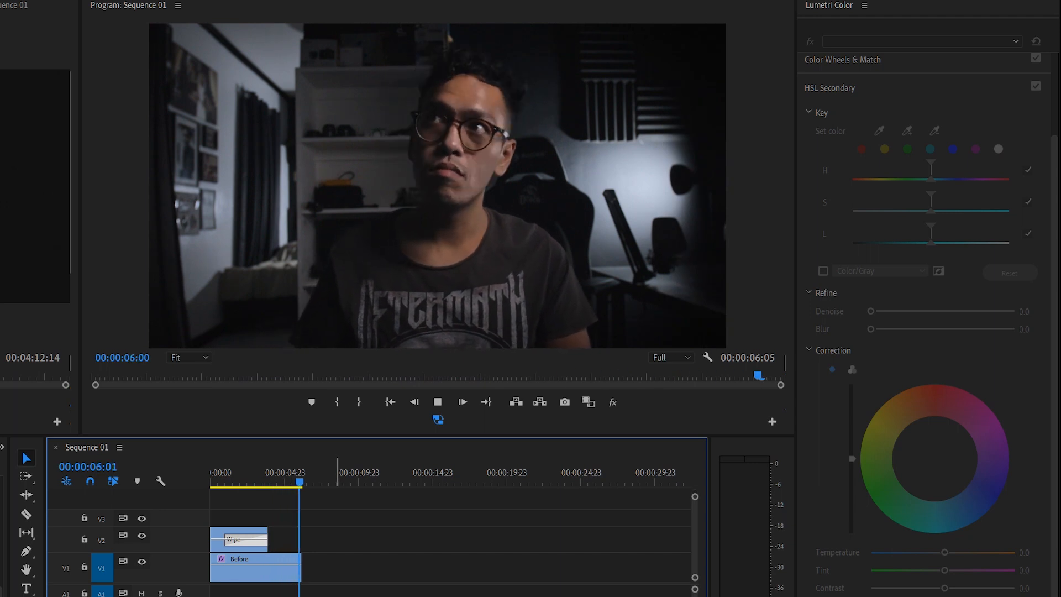
{"action": "key", "text": "Home"}
{"action": "key", "text": "space"}
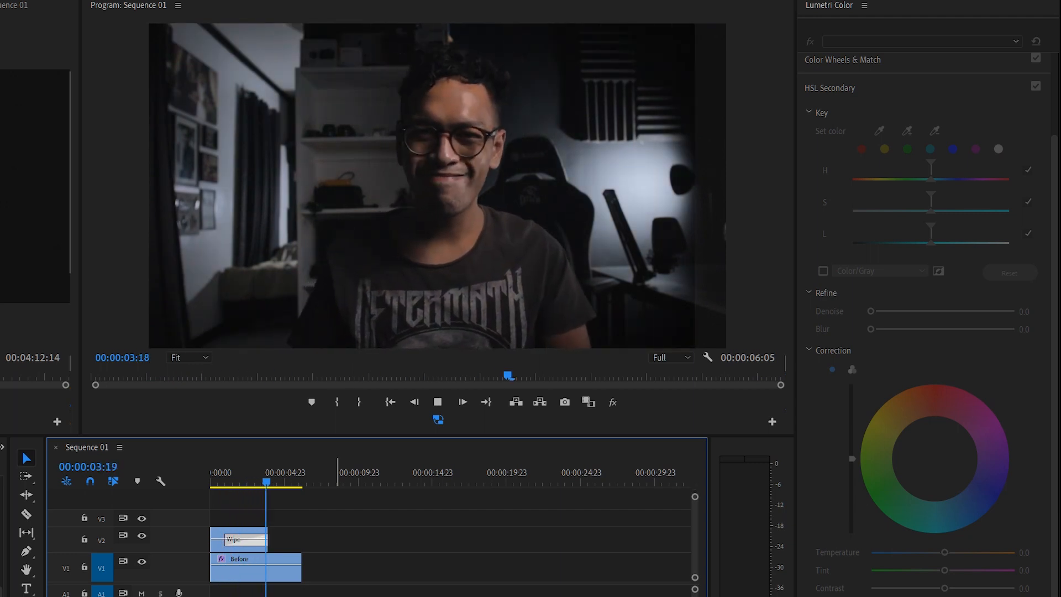
{"action": "key", "text": "space"}
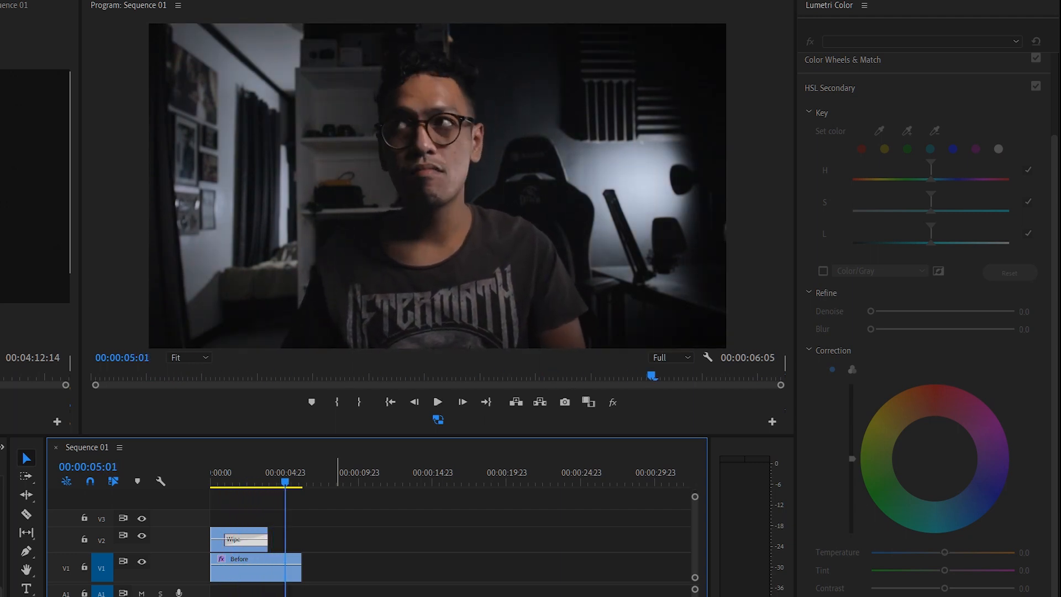
{"action": "left_click", "coordinate": [215, 481]}
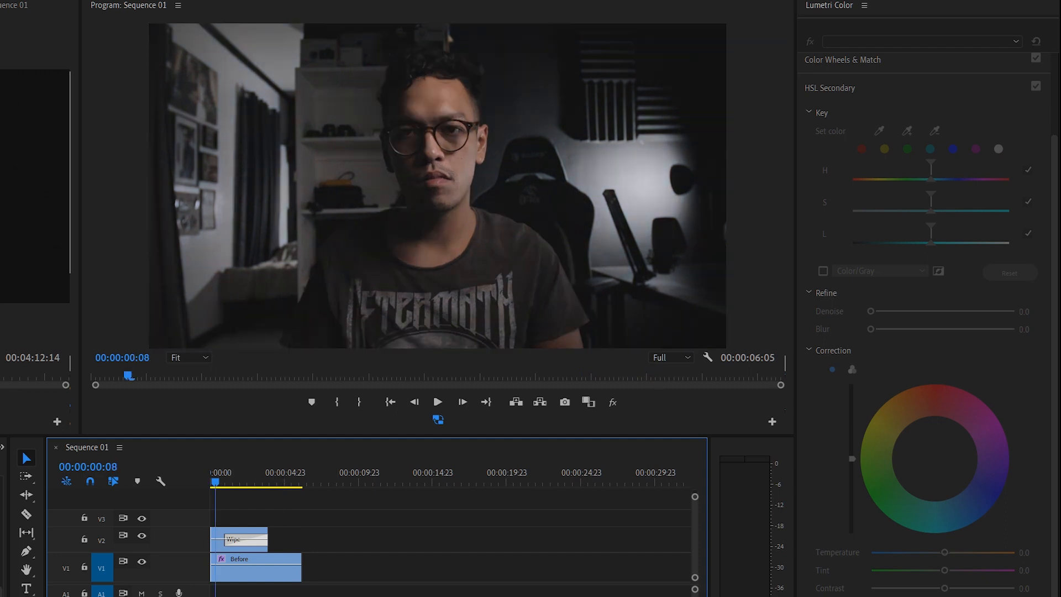
{"action": "left_click", "coordinate": [281, 478]}
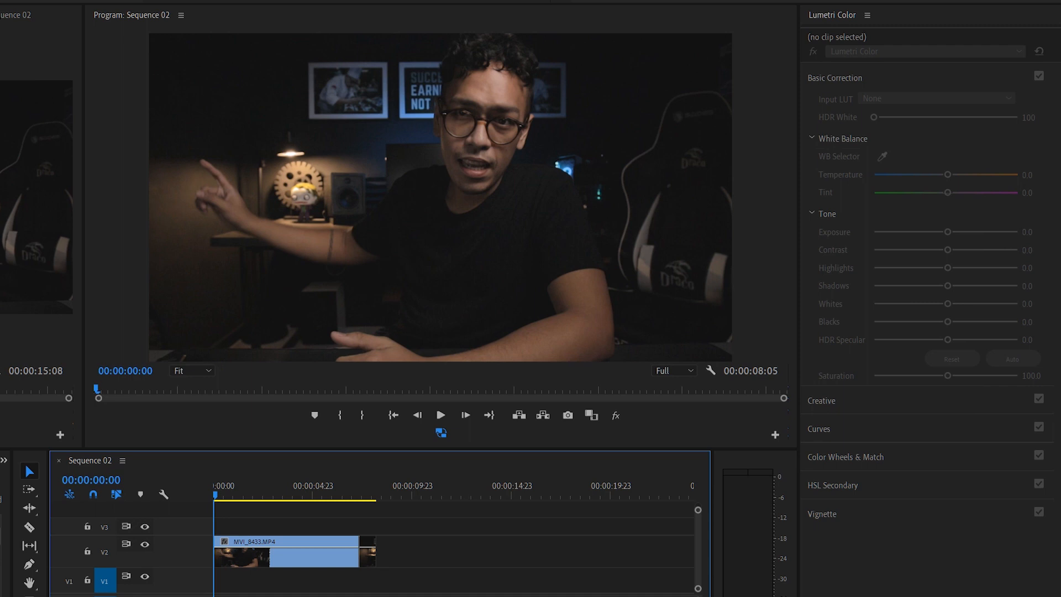
- Play through Sequence 02 and remove the short leftover segment after the MVI_8433.MP4 clip on V2
{"action": "key", "text": "space"}
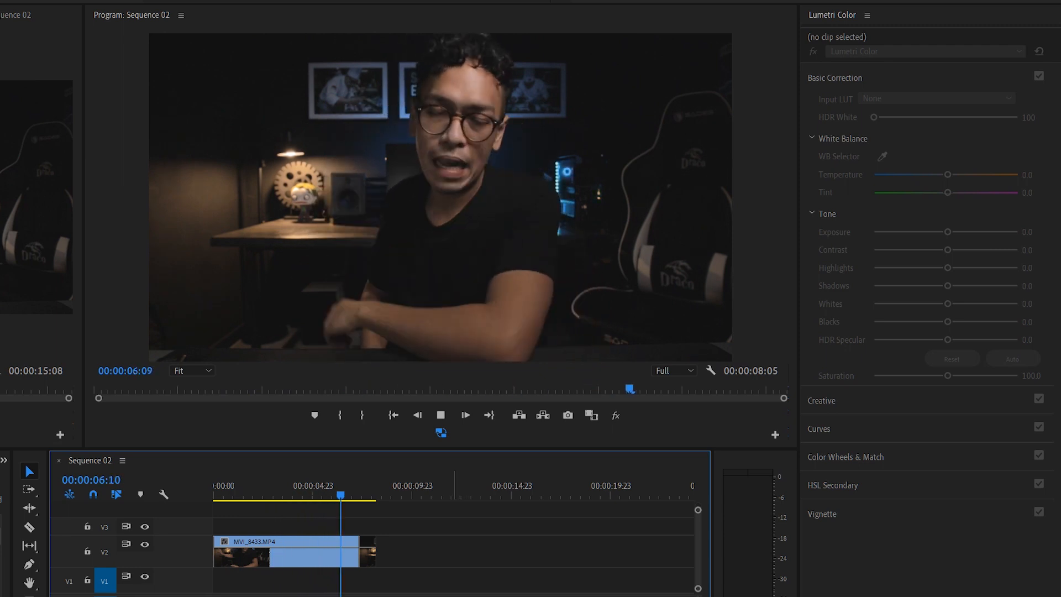
{"action": "key", "text": "space"}
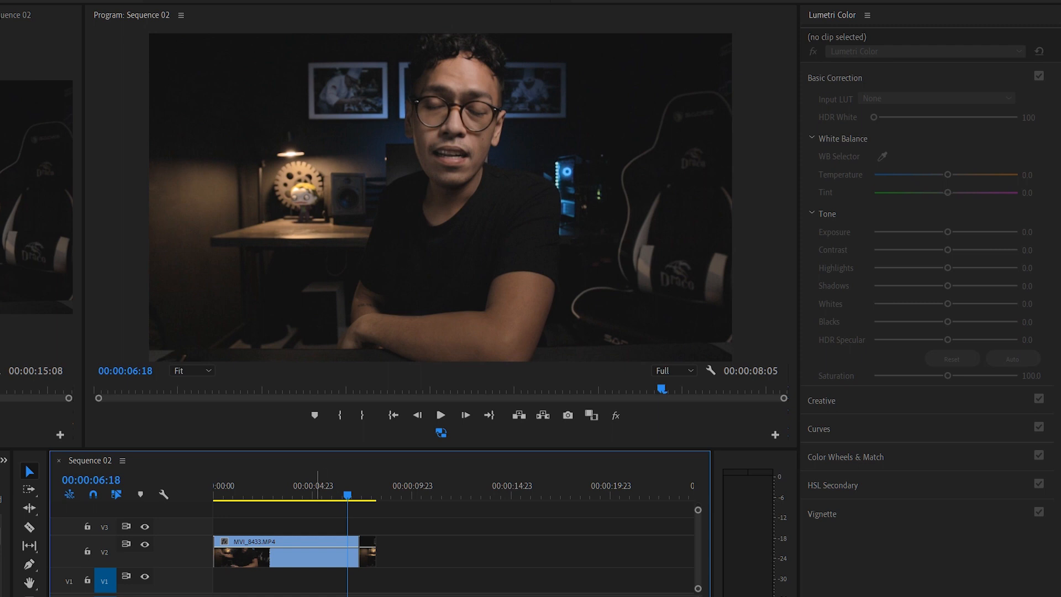
{"action": "left_click", "coordinate": [319, 553]}
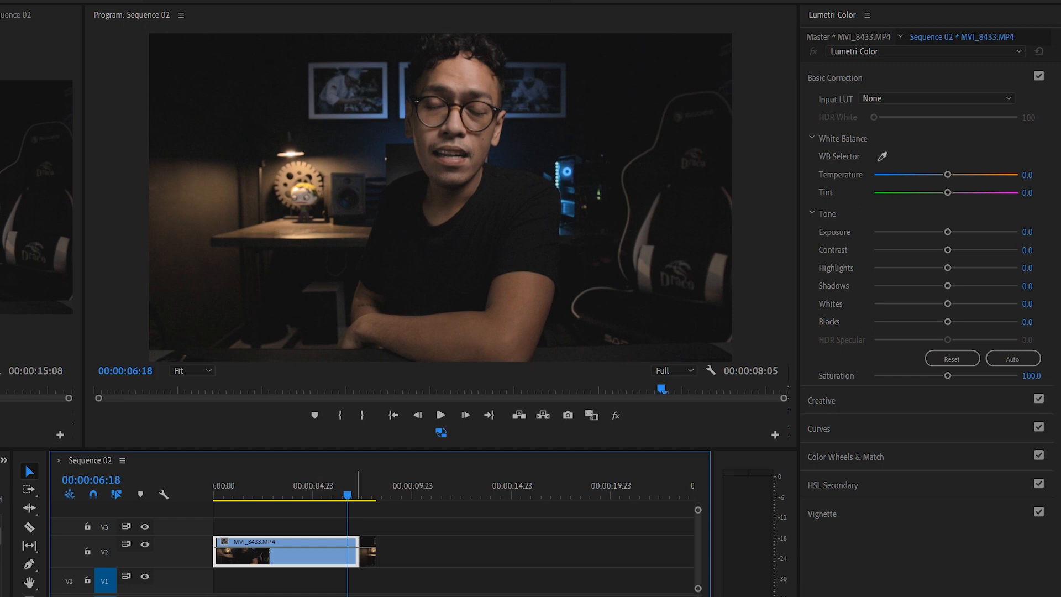
{"action": "key", "text": "ctrl+z"}
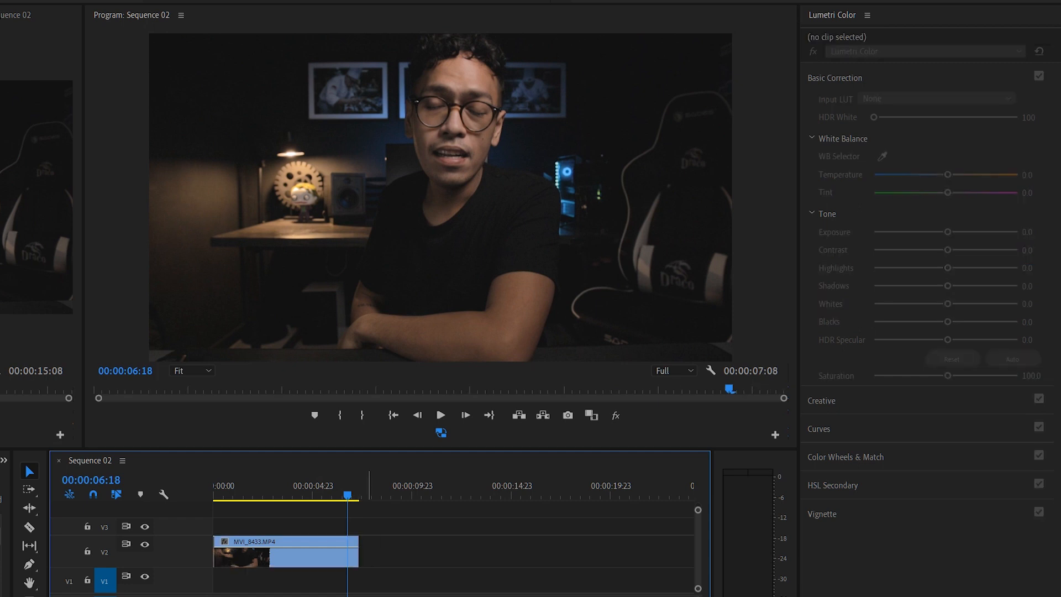
- Paste a copy of MVI_8433.MP4 onto V1 directly after the original and park the playhead at 00:00:08:11 on the copy
{"action": "key", "text": "Down"}
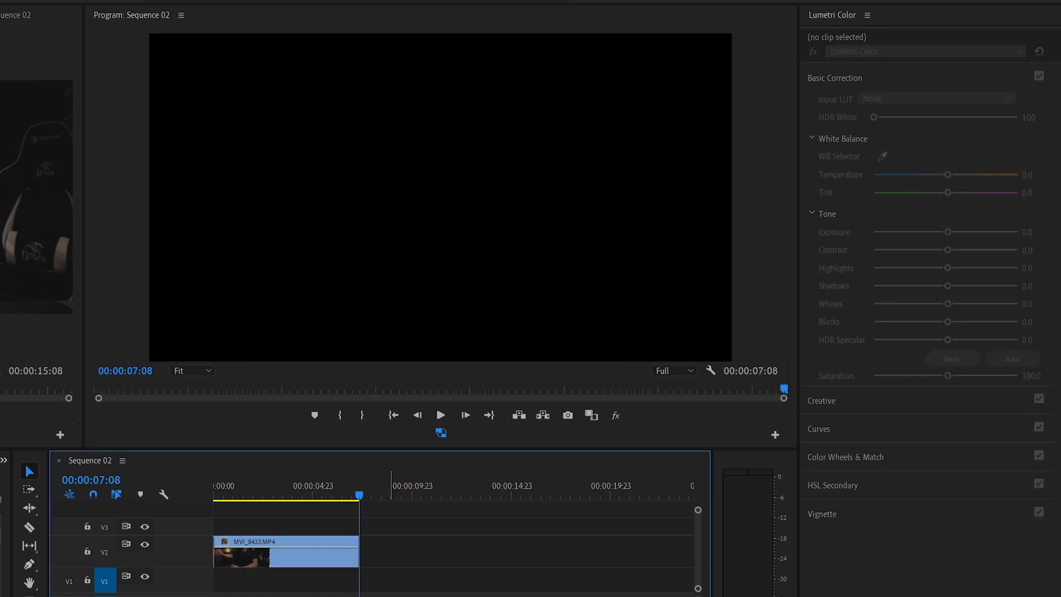
{"action": "key", "text": "period"}
{"action": "left_click", "coordinate": [382, 489]}
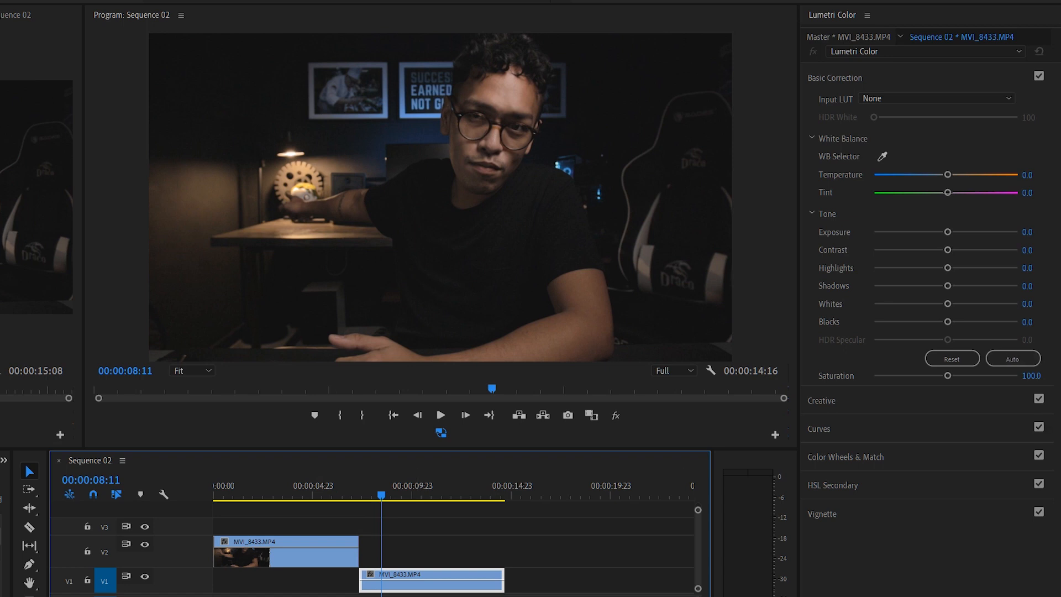
- Set the copied clip's exposure to 0.7, contrast to 29.2, highlights to -10.0 and shadows to -19.6, cool its temperature, and fine-tune whites and blacks
{"action": "left_click_drag", "start_coordinate": [947, 231], "coordinate": [932, 286]}
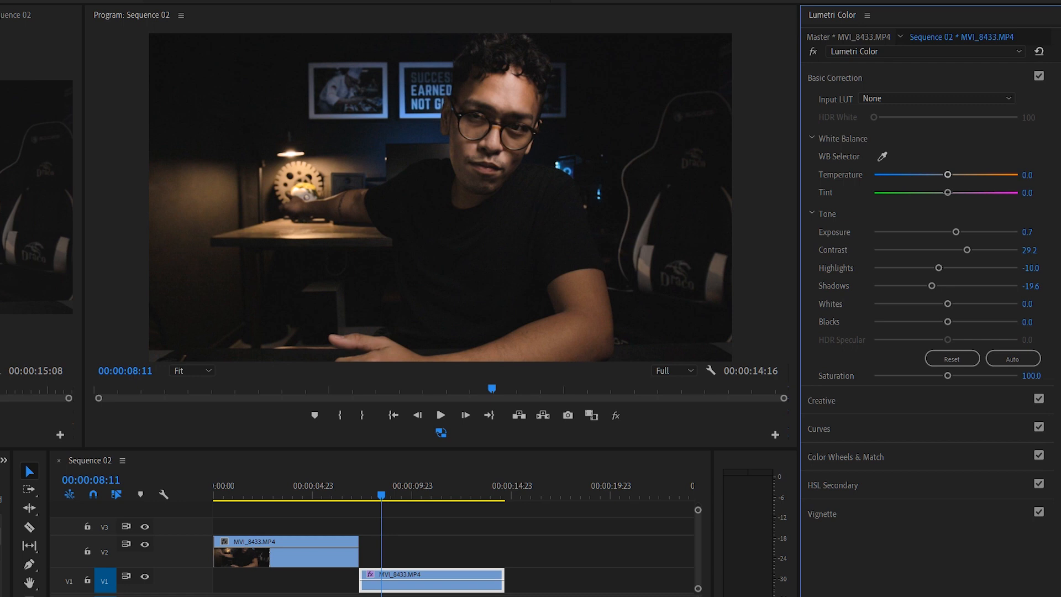
{"action": "left_click_drag", "start_coordinate": [948, 174], "coordinate": [938, 175]}
{"action": "mouse_move", "coordinate": [947, 304]}
{"action": "left_mouse_down"}
{"action": "mouse_move", "coordinate": [957, 304]}
{"action": "mouse_move", "coordinate": [938, 304]}
{"action": "mouse_move", "coordinate": [951, 322]}
{"action": "left_mouse_up"}
{"action": "left_click_drag", "start_coordinate": [952, 321], "coordinate": [949, 321]}
- Anchor the lower part of the copied clip's RGB curve with two points, lift its black point slightly, and darken the frame edges with a vignette
{"action": "left_click", "coordinate": [818, 429]}
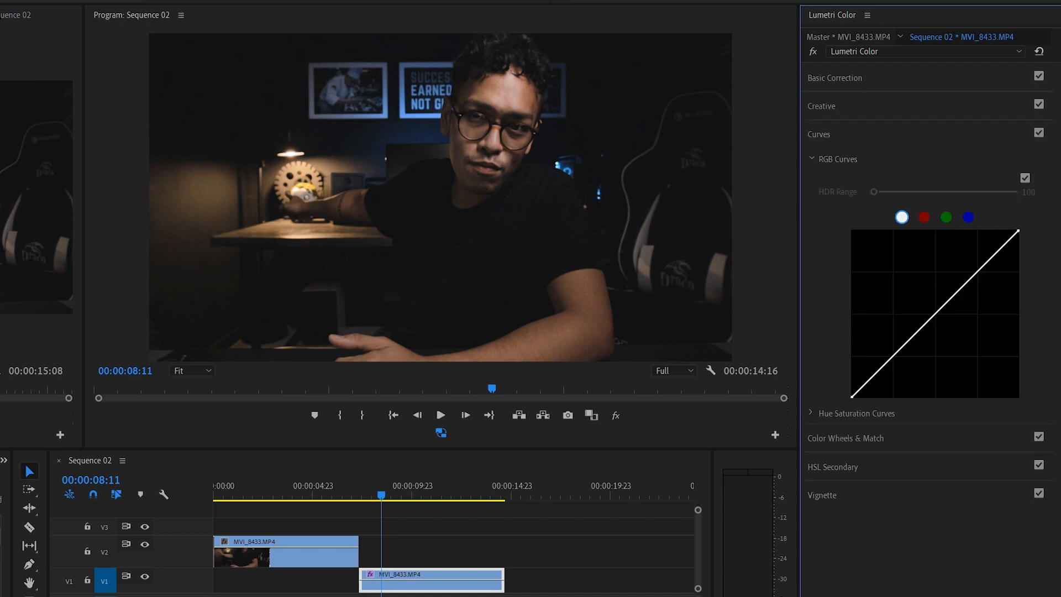
{"action": "left_click", "coordinate": [895, 355]}
{"action": "left_click", "coordinate": [874, 376]}
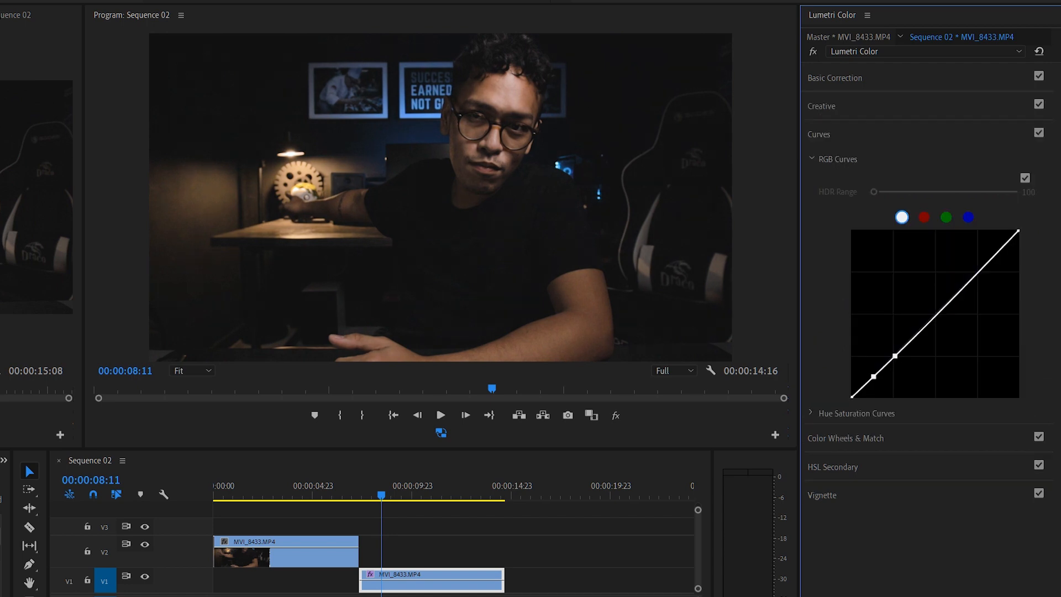
{"action": "left_click_drag", "start_coordinate": [852, 397], "coordinate": [852, 392]}
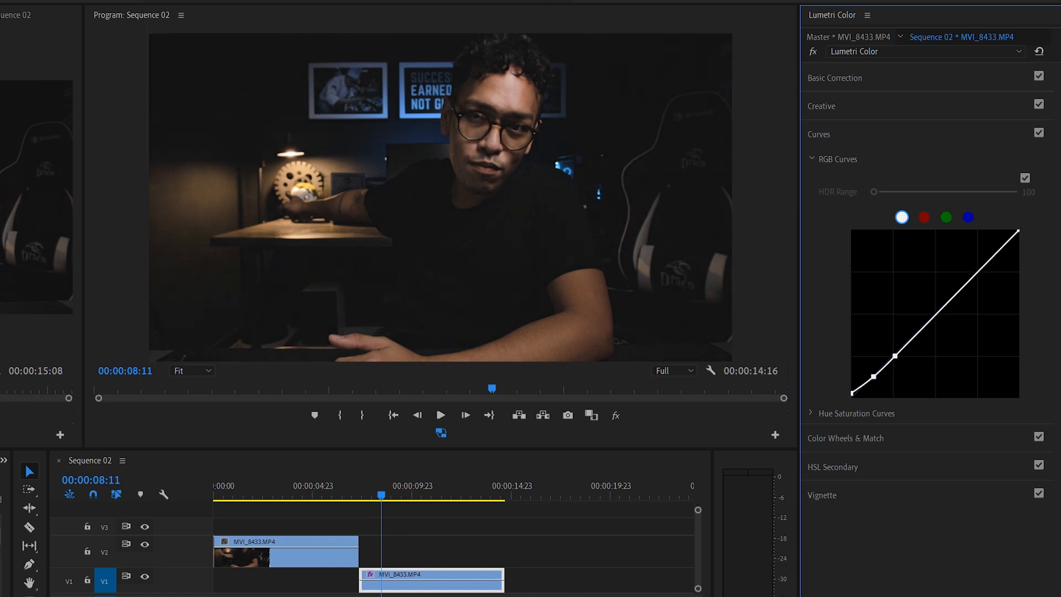
{"action": "left_click_drag", "start_coordinate": [948, 241], "coordinate": [932, 241]}
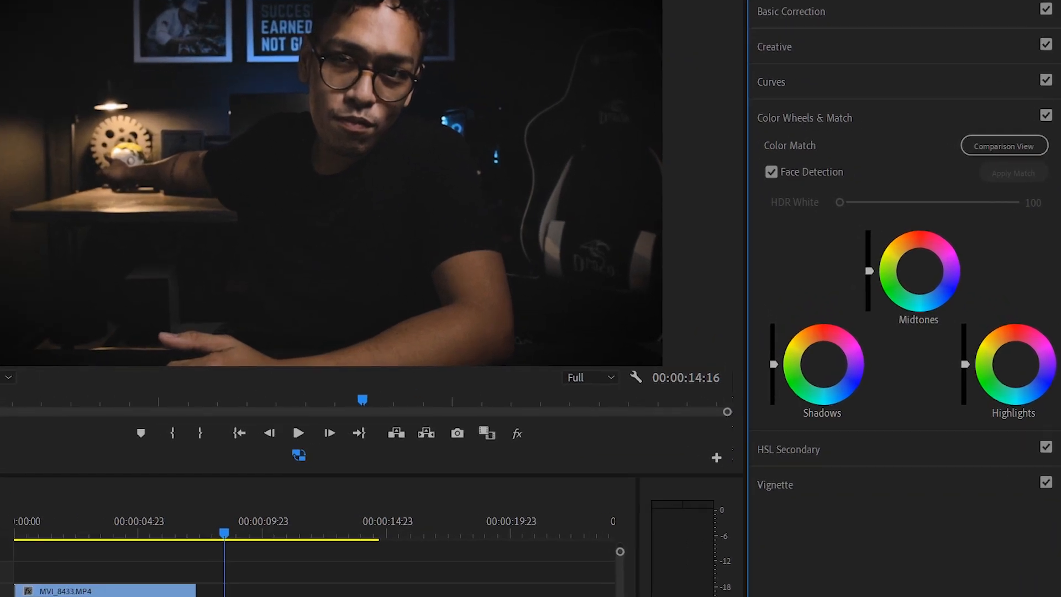
- Lower the copied clip's shadows very slightly and raise its midtones and highlights a little with the color wheels' luminance controls
{"action": "left_click_drag", "start_coordinate": [774, 364], "coordinate": [774, 365]}
{"action": "left_click_drag", "start_coordinate": [869, 271], "coordinate": [869, 266]}
{"action": "left_click_drag", "start_coordinate": [965, 365], "coordinate": [965, 358]}
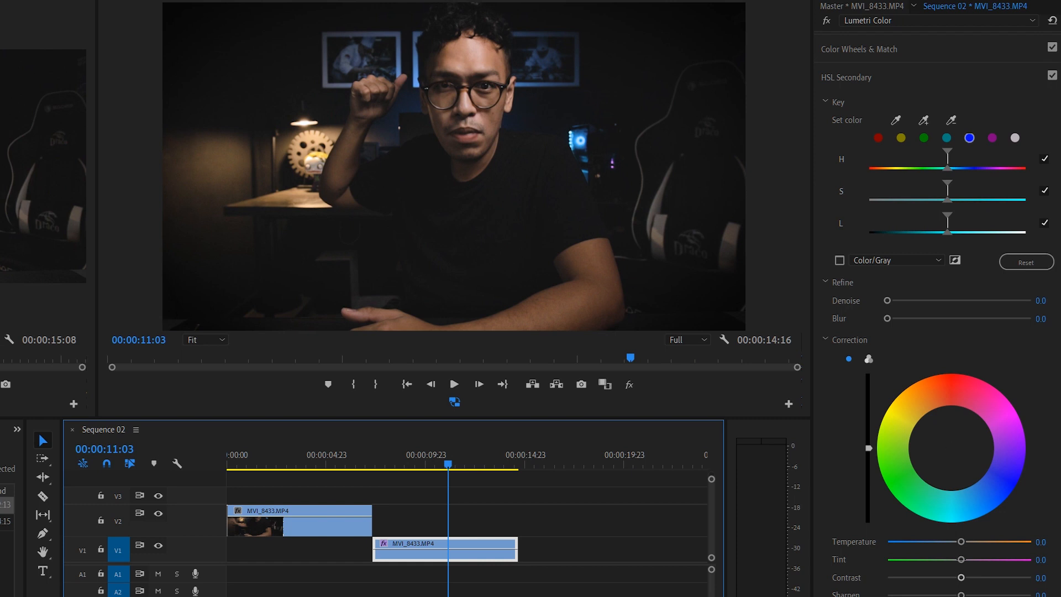
- Key the clip's blue tones in HSL Secondary and shift the hue range toward cyan while previewing the Color/Gray mask
{"action": "left_click", "coordinate": [970, 138]}
{"action": "left_click", "coordinate": [839, 260]}
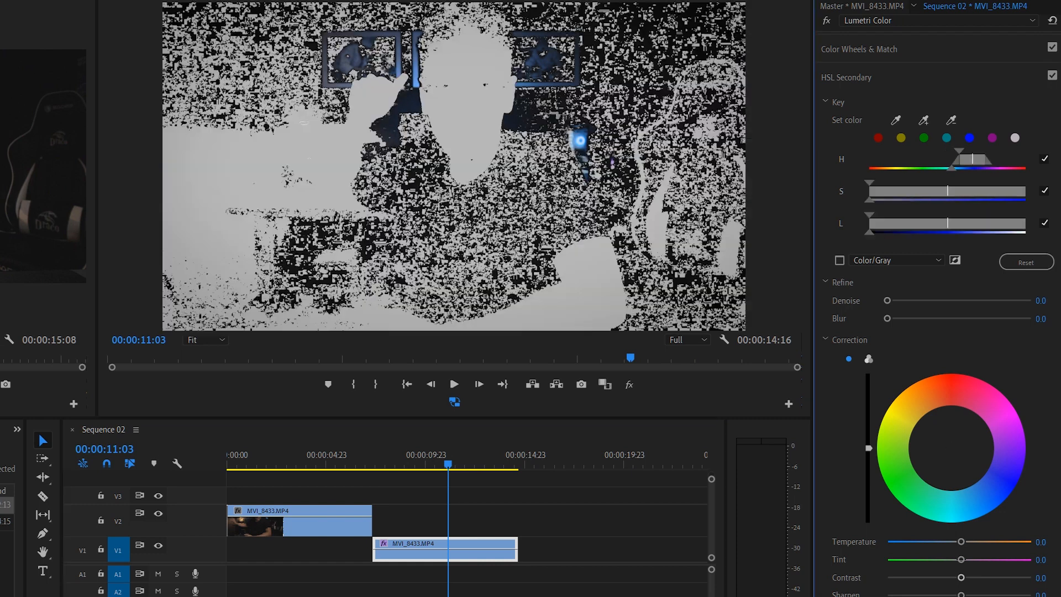
{"action": "left_click_drag", "start_coordinate": [973, 159], "coordinate": [957, 159]}
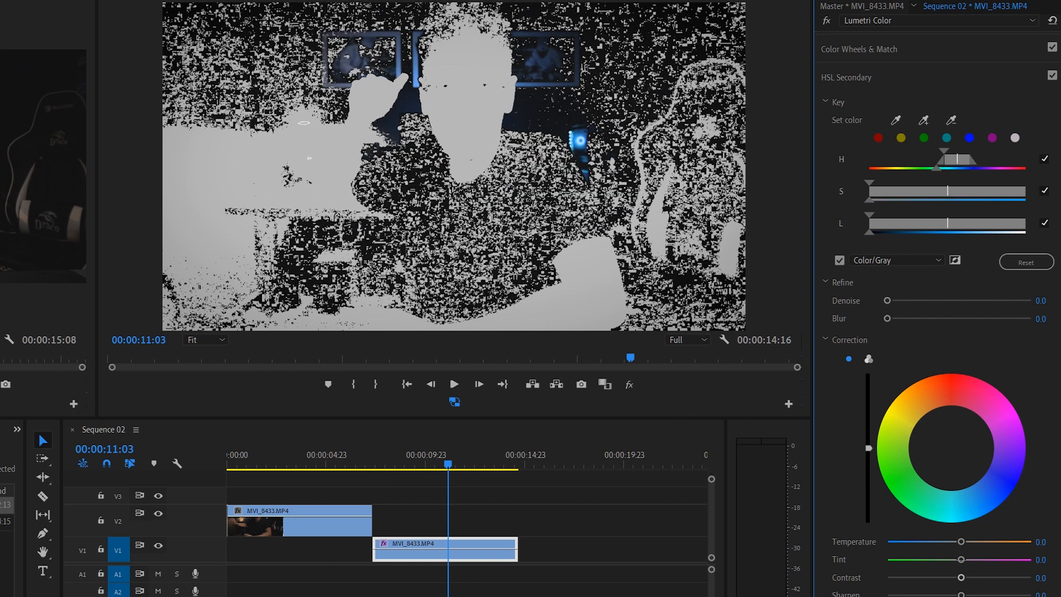
{"action": "left_click", "coordinate": [840, 260]}
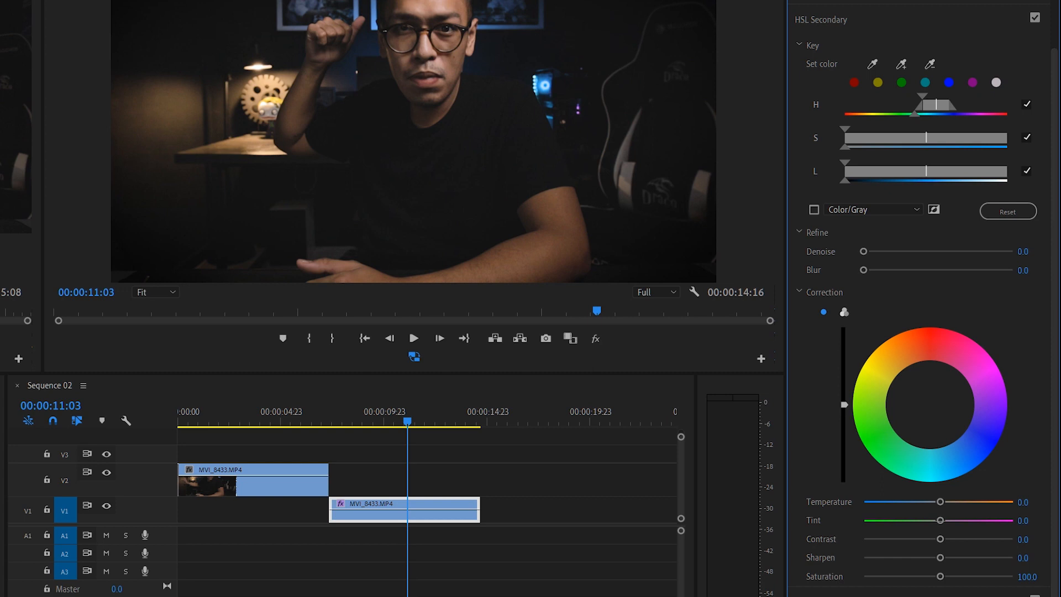
- Set the HSL Secondary correction for the blue key to saturation 151.2 and temperature -19.6
{"action": "left_click_drag", "start_coordinate": [940, 576], "coordinate": [989, 576]}
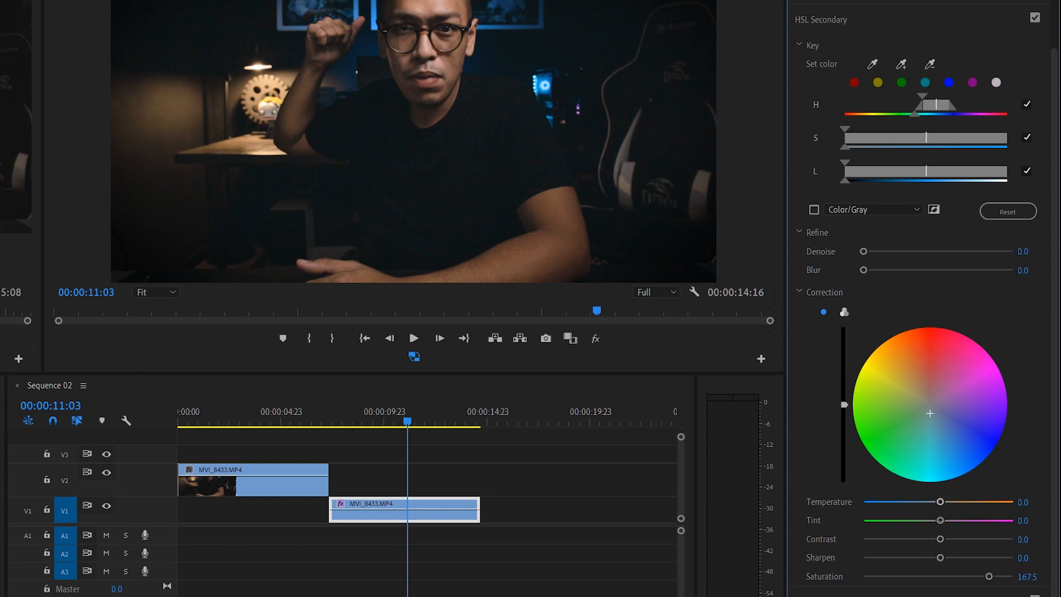
{"action": "left_click_drag", "start_coordinate": [940, 502], "coordinate": [923, 502]}
{"action": "left_click_drag", "start_coordinate": [989, 576], "coordinate": [977, 576]}
- Switch the HSL Secondary key to yellow, fine-tune its ranges against the mask, and set temperature 9.1 and saturation 137.8
{"action": "left_click", "coordinate": [878, 82]}
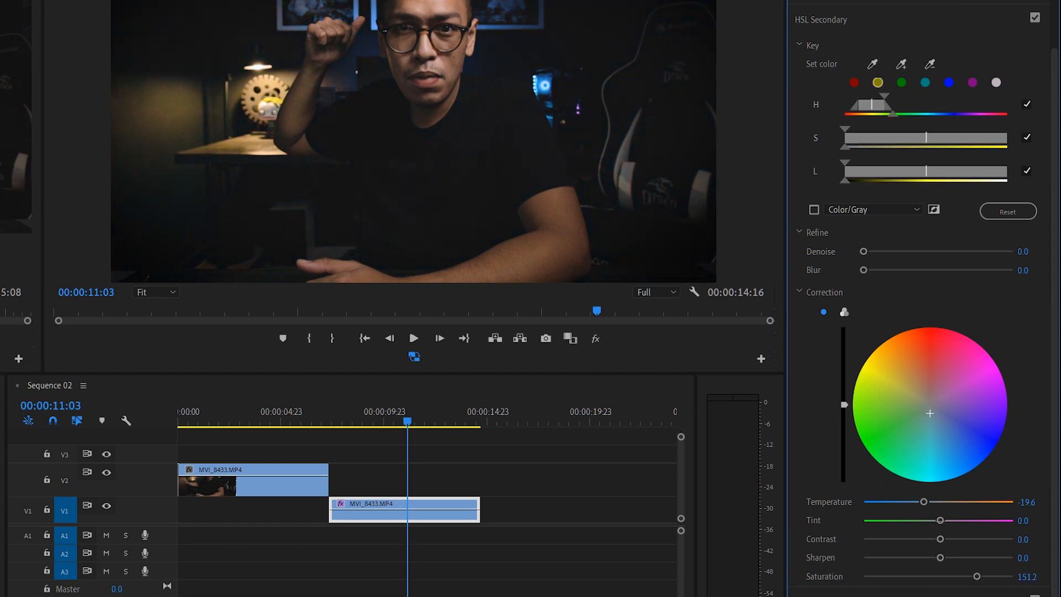
{"action": "left_click_drag", "start_coordinate": [872, 105], "coordinate": [873, 105]}
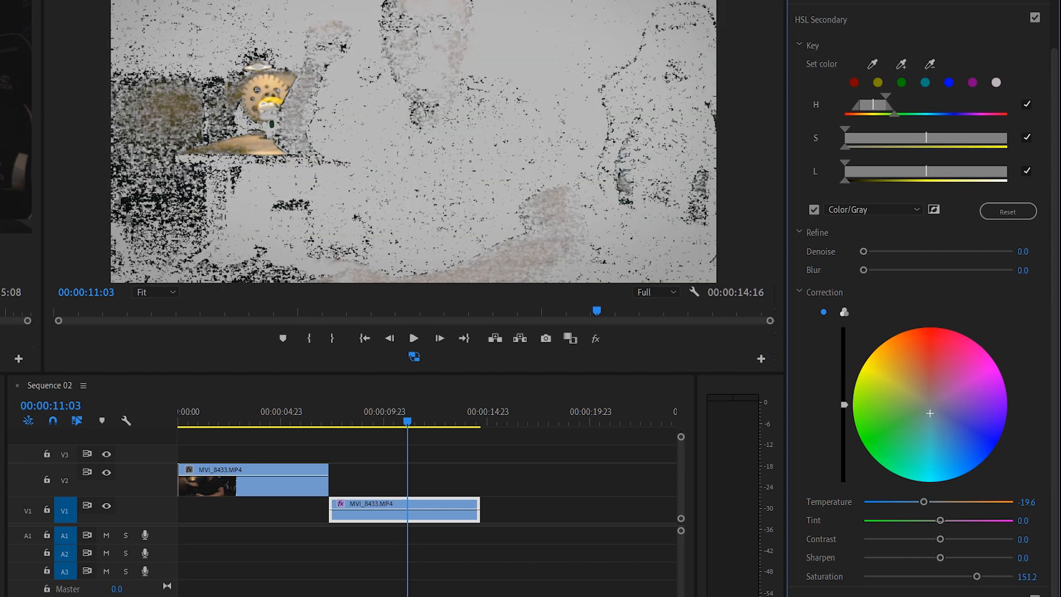
{"action": "left_click_drag", "start_coordinate": [926, 138], "coordinate": [931, 170]}
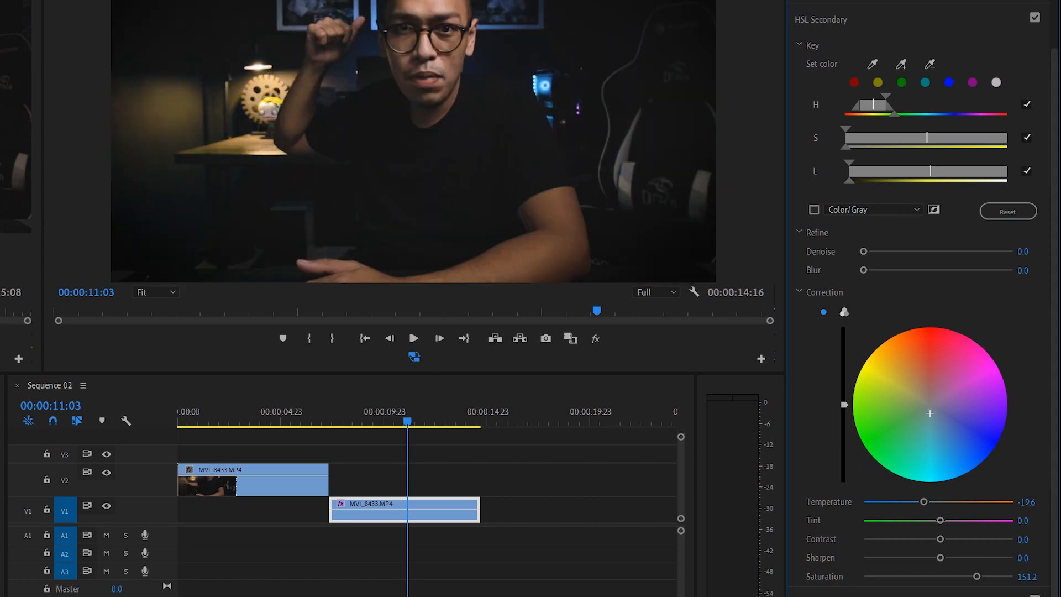
{"action": "left_click_drag", "start_coordinate": [923, 502], "coordinate": [946, 502]}
{"action": "mouse_move", "coordinate": [977, 576]}
{"action": "left_mouse_down"}
{"action": "mouse_move", "coordinate": [916, 576]}
{"action": "mouse_move", "coordinate": [966, 576]}
{"action": "left_mouse_up"}
- Move the graded V1 clip directly beneath the V2 original, end the V2 clip with a Wipe transition, and shorten it to about 3.5 seconds
{"action": "left_click_drag", "start_coordinate": [448, 511], "coordinate": [297, 512]}
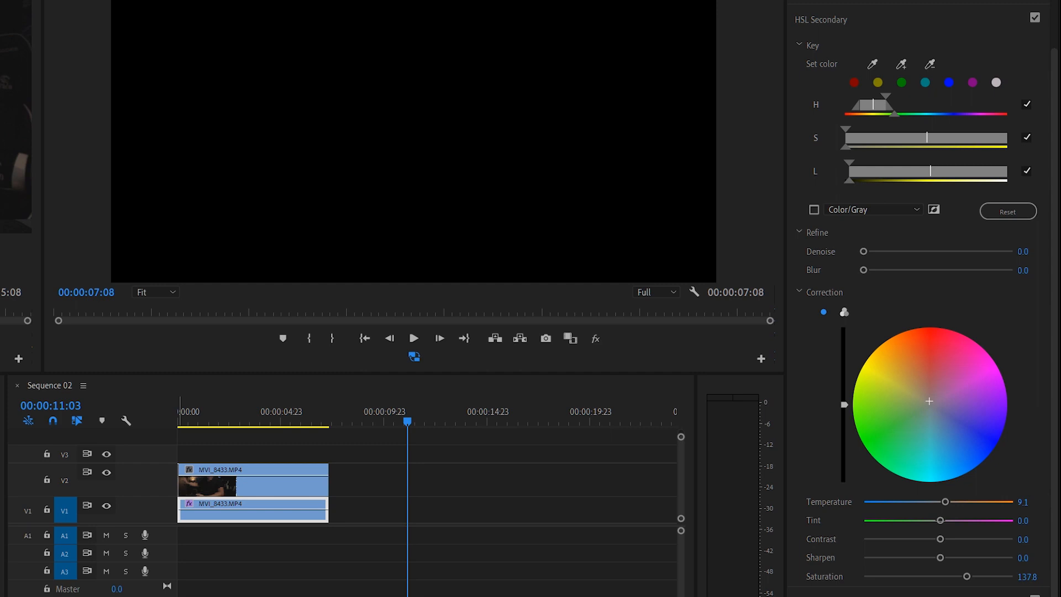
{"action": "left_click_drag", "start_coordinate": [334, 479], "coordinate": [257, 479]}
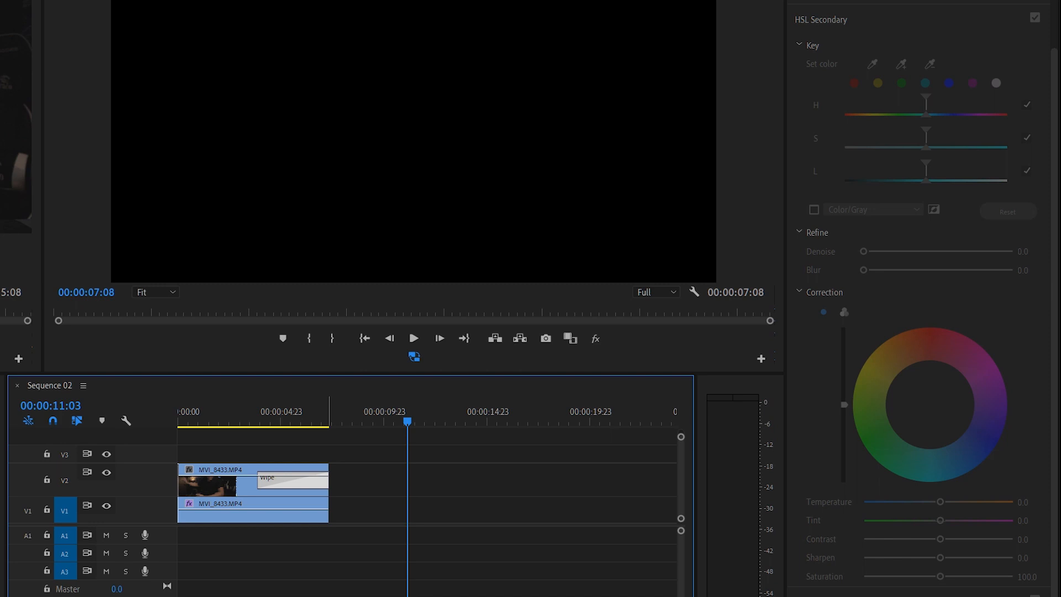
{"action": "left_click_drag", "start_coordinate": [330, 480], "coordinate": [251, 480]}
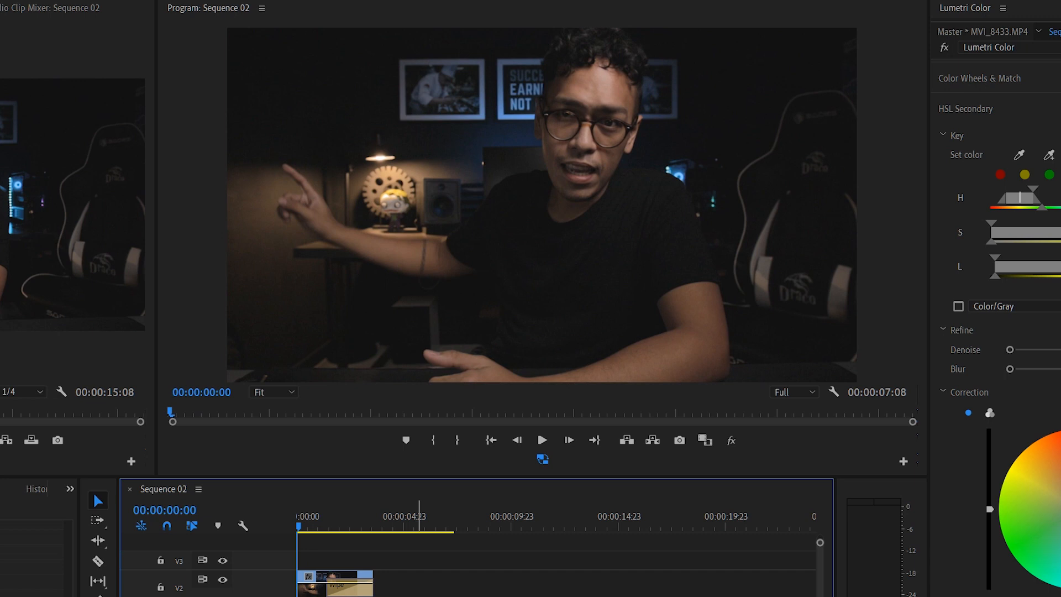
- Play Sequence 02 through the wipe and compare the ungraded frame near 00:00:00:17 with the graded frame near 00:00:05:03
{"action": "key", "text": "space"}
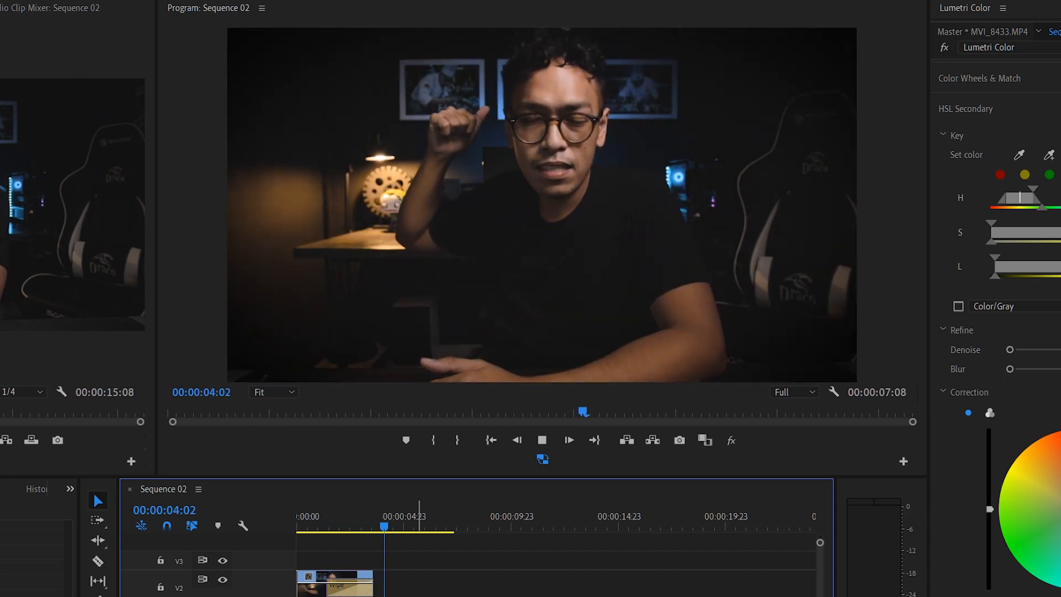
{"action": "key", "text": "space"}
{"action": "left_click", "coordinate": [312, 520]}
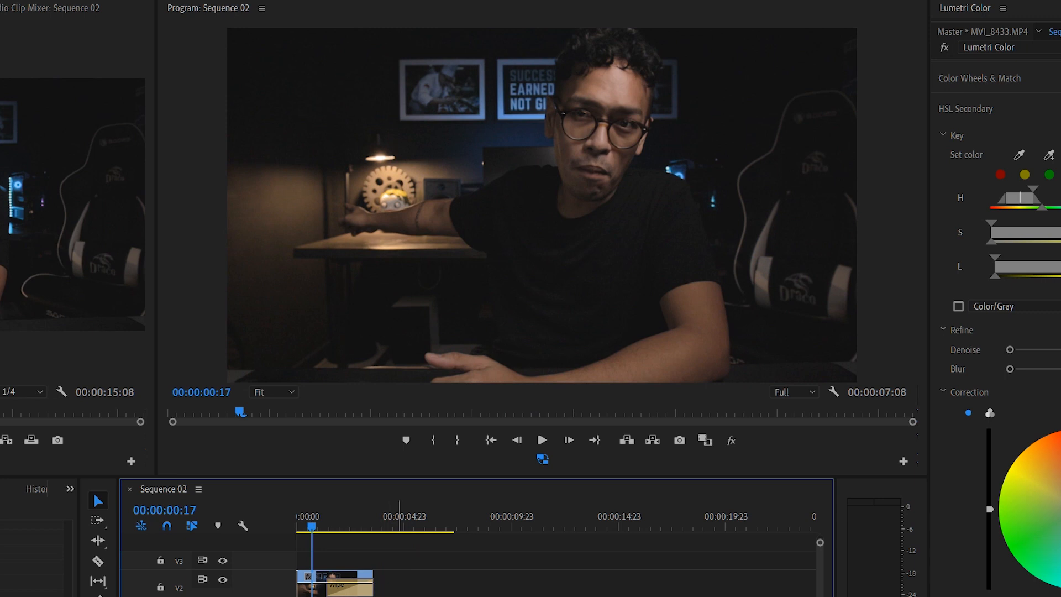
{"action": "left_click", "coordinate": [406, 520]}
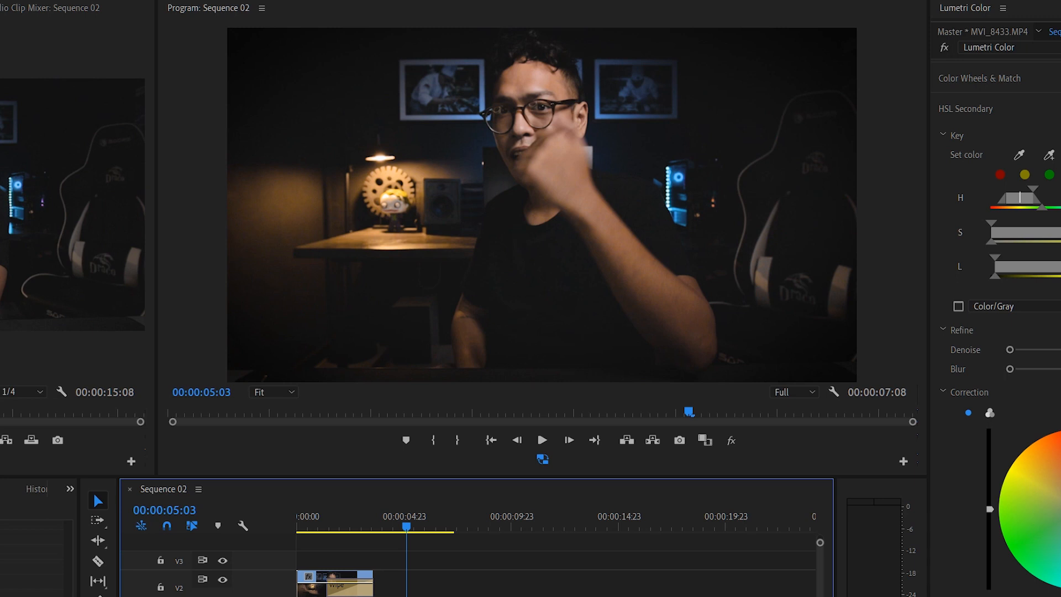
{"action": "left_click", "coordinate": [312, 520]}
{"action": "key", "text": "space"}
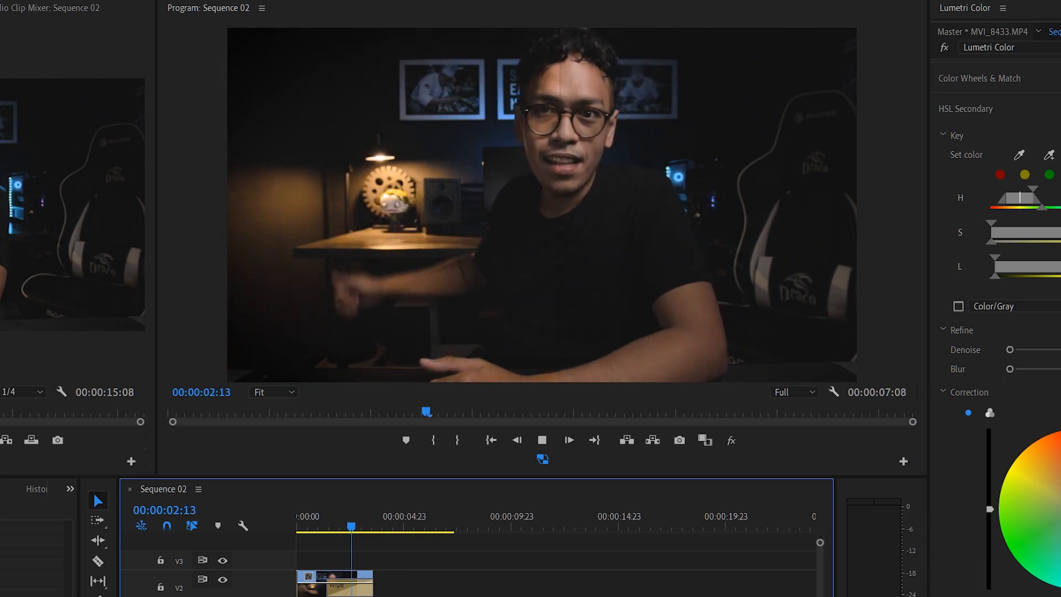
{"action": "key", "text": "space"}
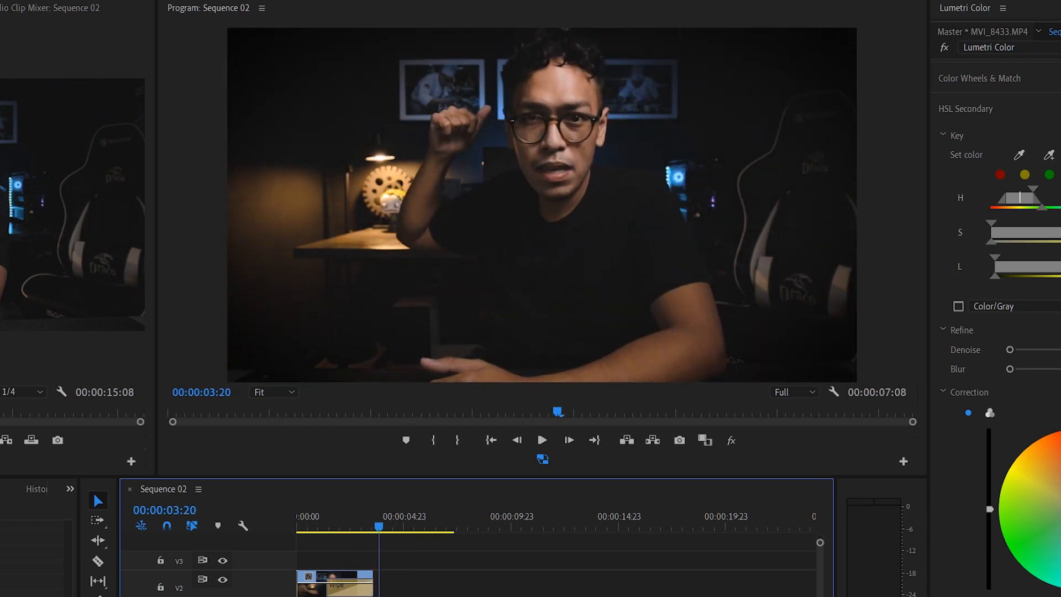